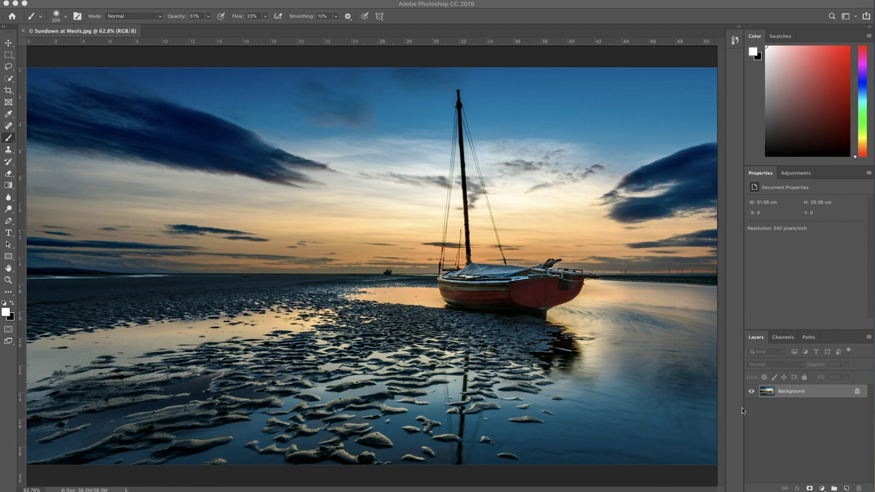
Add a new layer above the Background, with Overlay blend mode and 50% opacity.
left_click(744, 411)
left_click(846, 488)
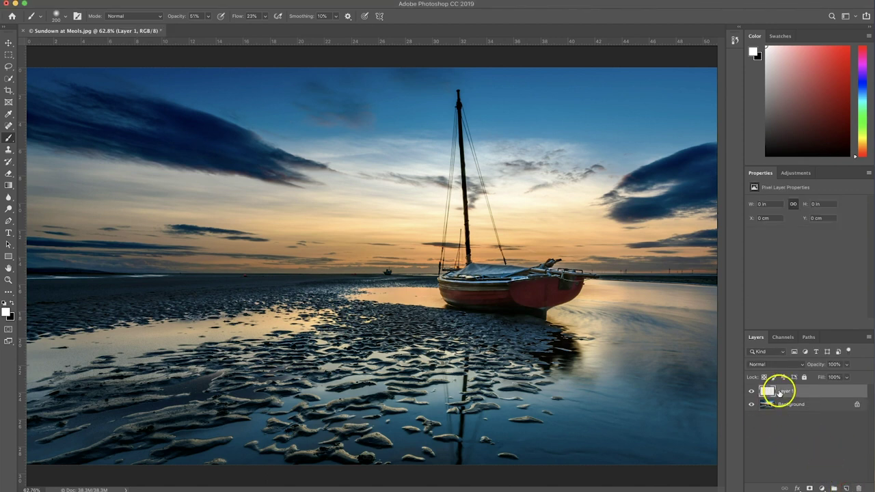
left_click(779, 364)
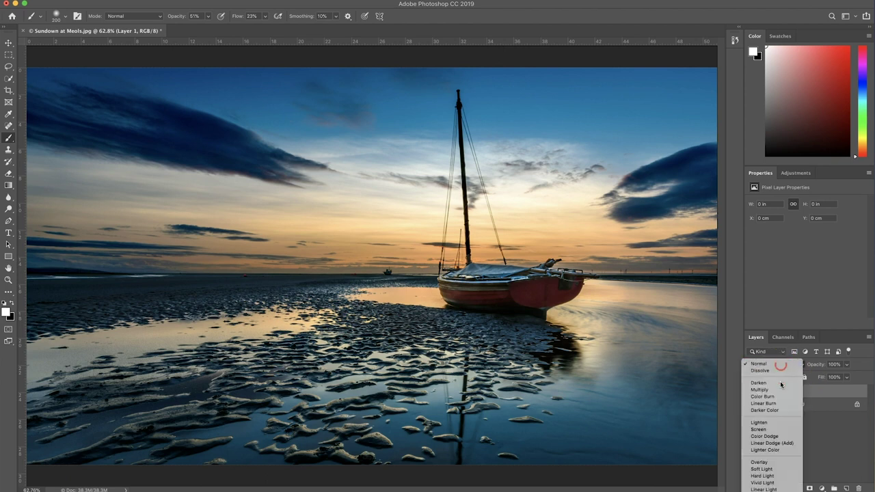
left_click(776, 462)
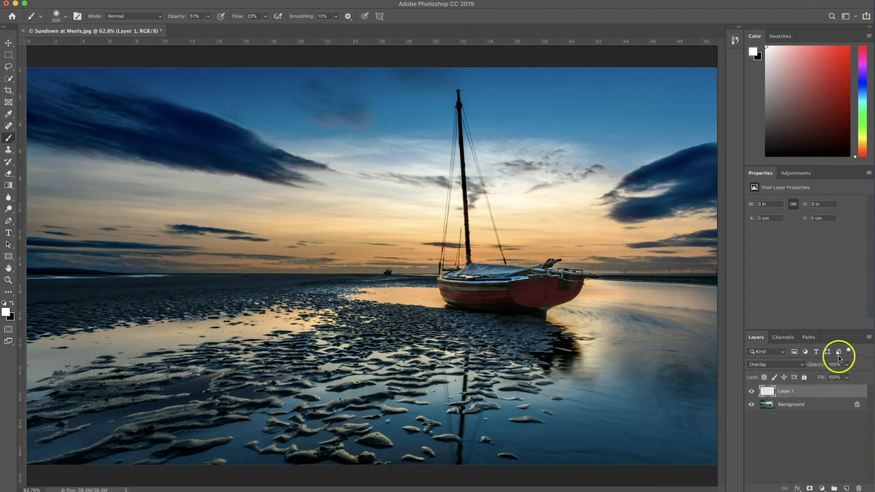
left_click(847, 365)
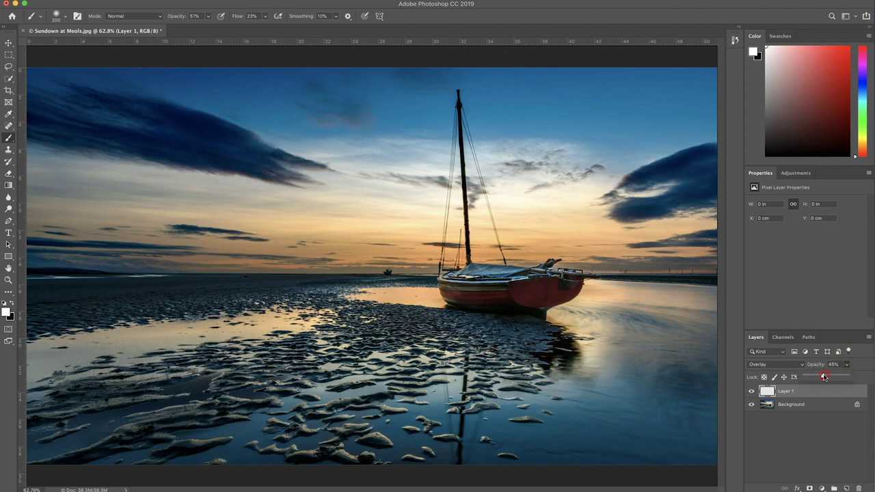
left_click_drag(827, 377, 825, 377)
left_click(809, 393)
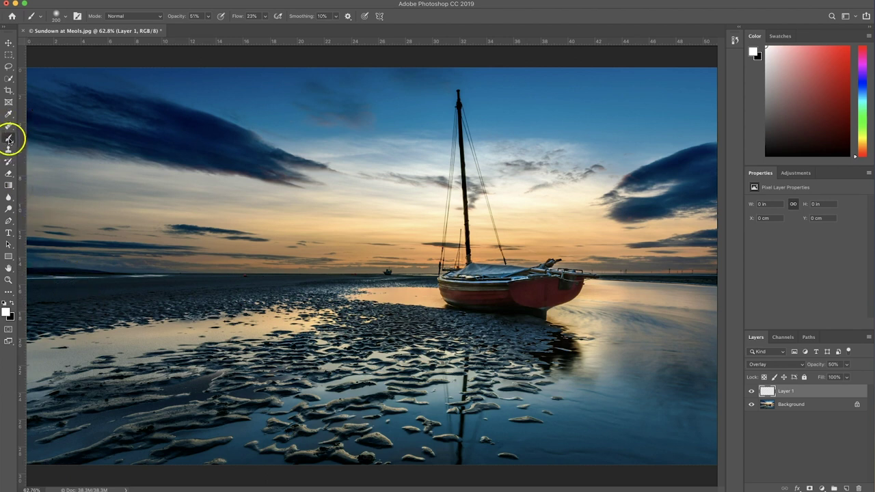
Make black the foreground colour and set the brush to 42% opacity and 49% flow.
left_click(12, 303)
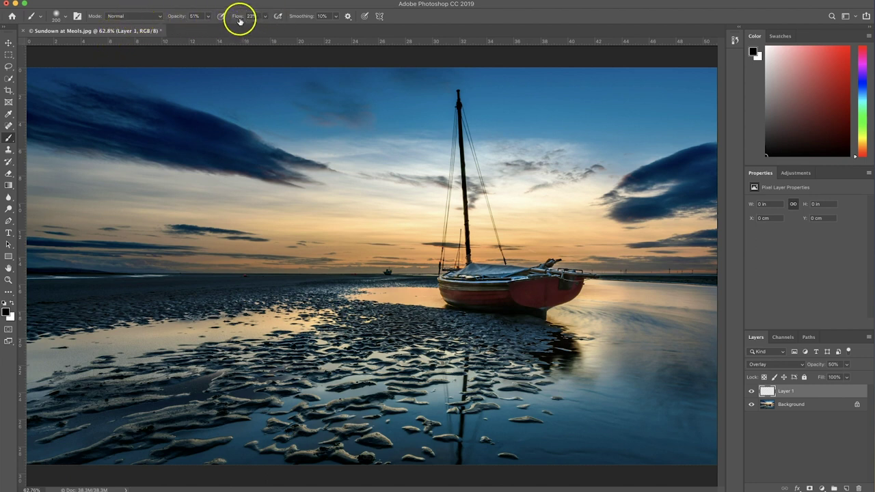
left_click(208, 16)
left_click_drag(206, 30, 208, 29)
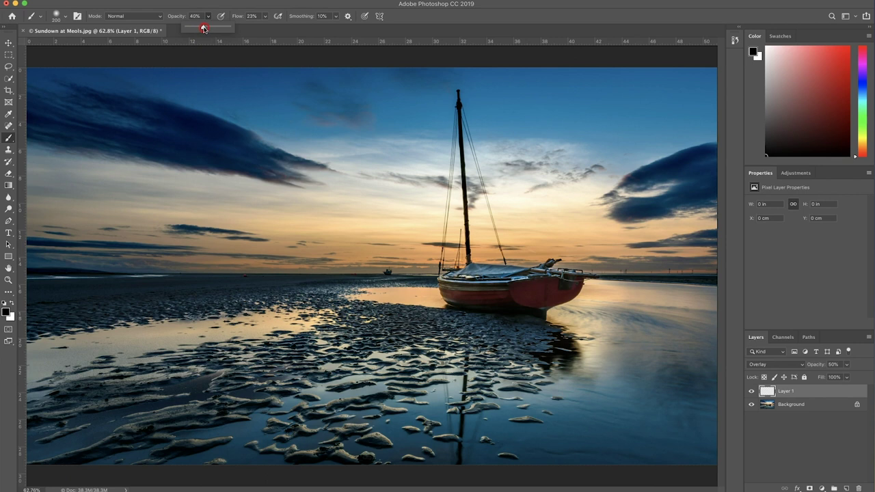
left_click(265, 15)
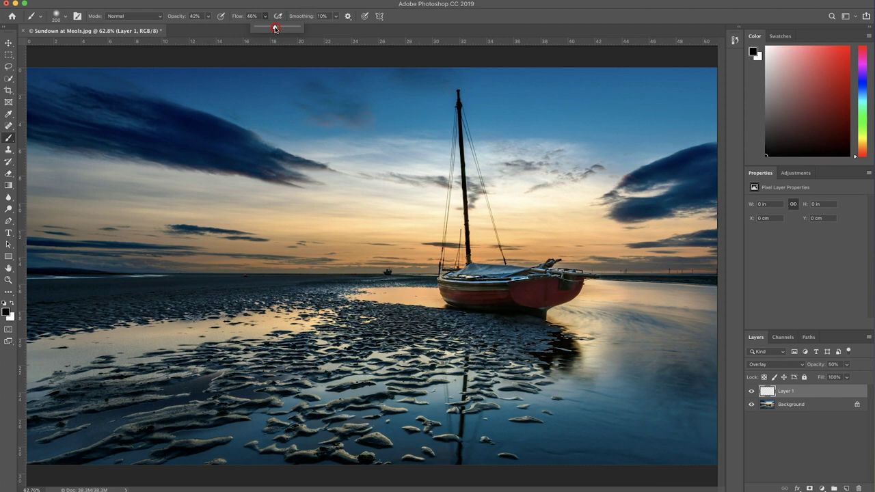
left_click_drag(276, 28, 278, 28)
left_click(195, 37)
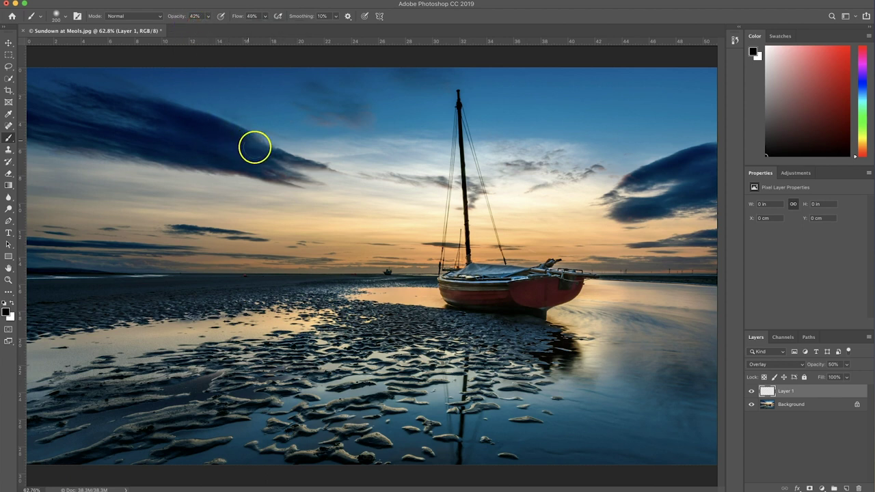
Raise the brush opacity and flow to 100% and paint a black test stroke across the bright sky below the large dark cloud.
left_click(208, 16)
left_click_drag(209, 27, 246, 27)
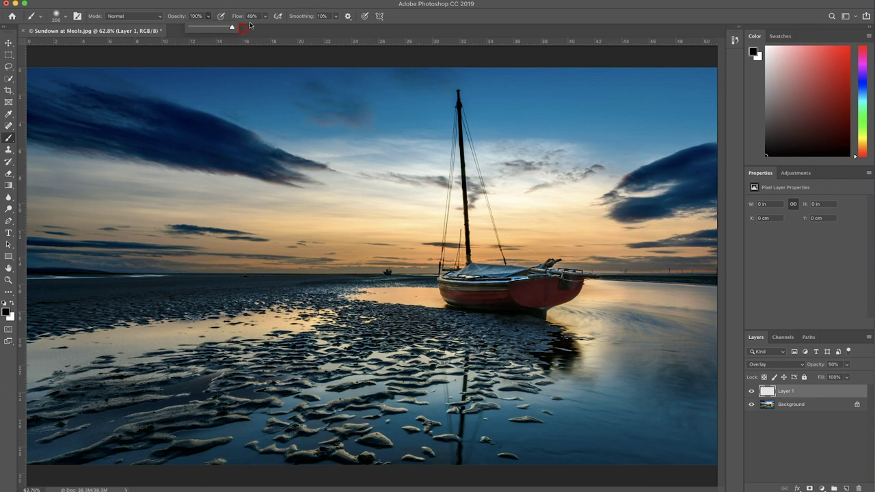
left_click(266, 17)
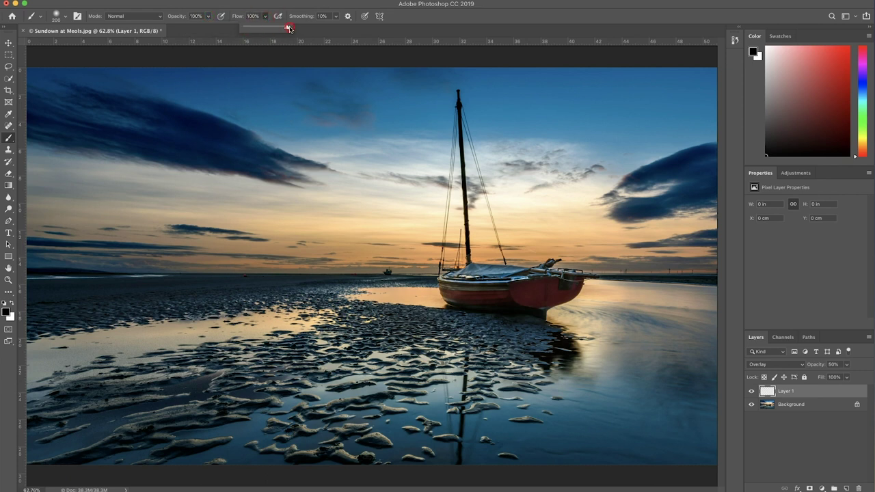
left_click(177, 207)
left_click(204, 198)
mouse_move(256, 200)
left_mouse_down()
mouse_move(373, 203)
mouse_move(239, 203)
mouse_move(301, 205)
left_mouse_up()
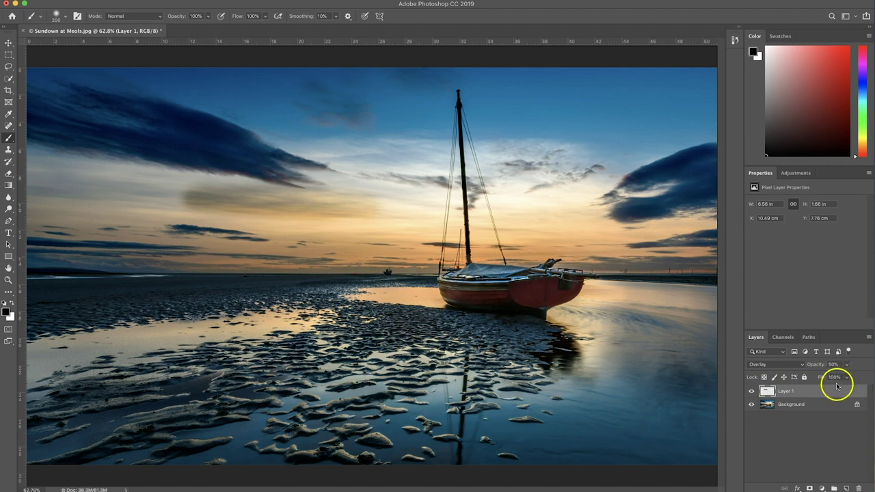
Try a layer opacity of 60% on the black stroke, and undo both the opacity change and the stroke.
left_click(848, 366)
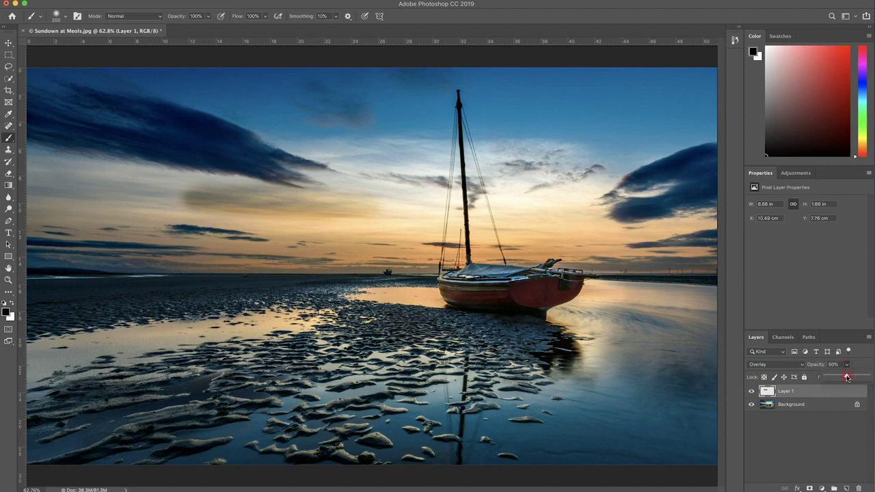
left_click_drag(867, 377, 870, 377)
left_click_drag(847, 377, 848, 376)
left_click(243, 180)
key("super+z")
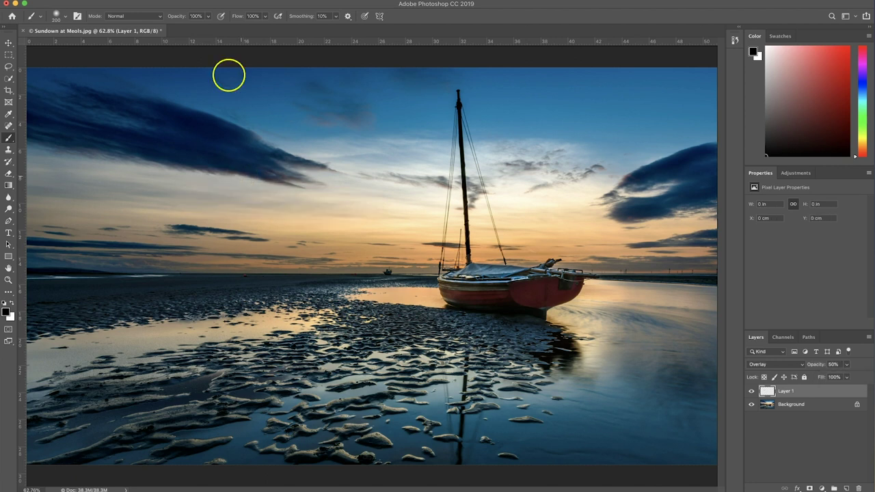
Set the brush flow to 36% and its opacity to 35%.
left_click(265, 16)
left_click_drag(255, 30, 243, 28)
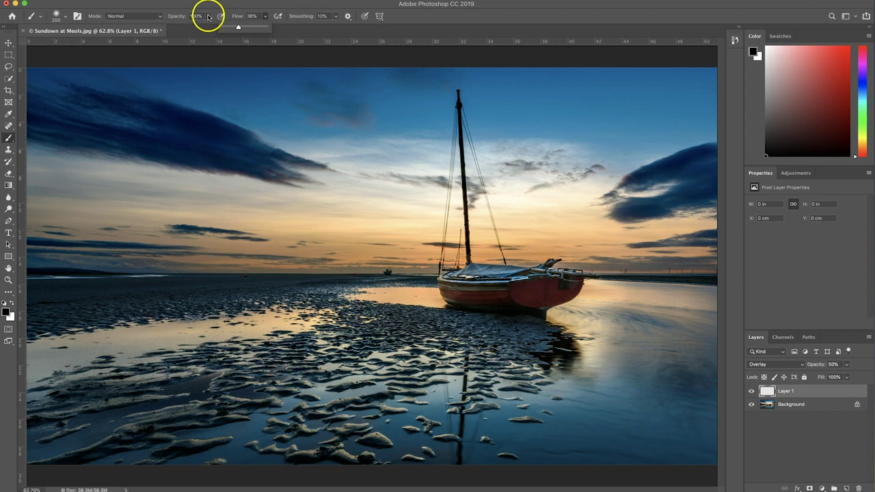
left_click(207, 16)
left_click_drag(205, 28, 182, 29)
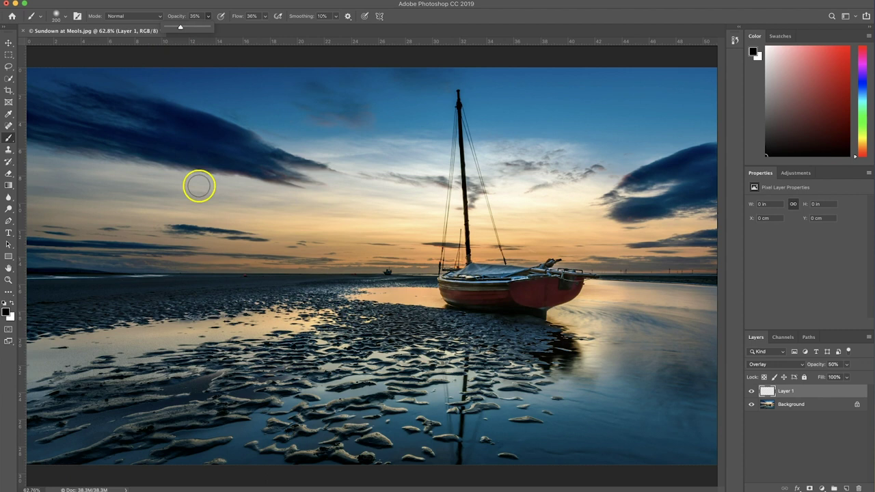
Choose the first recent soft brush preset, 200 px with 0% hardness, and make a black test dab in the sky, undoing it.
left_click(66, 16)
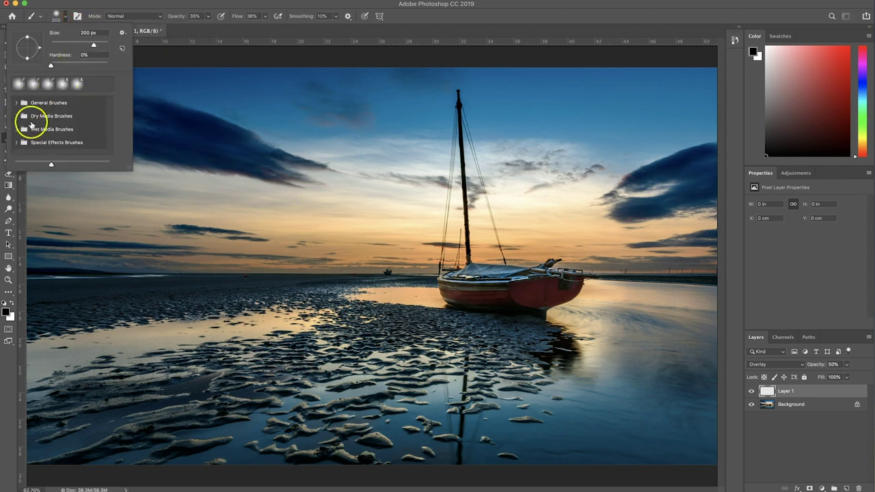
left_click(18, 83)
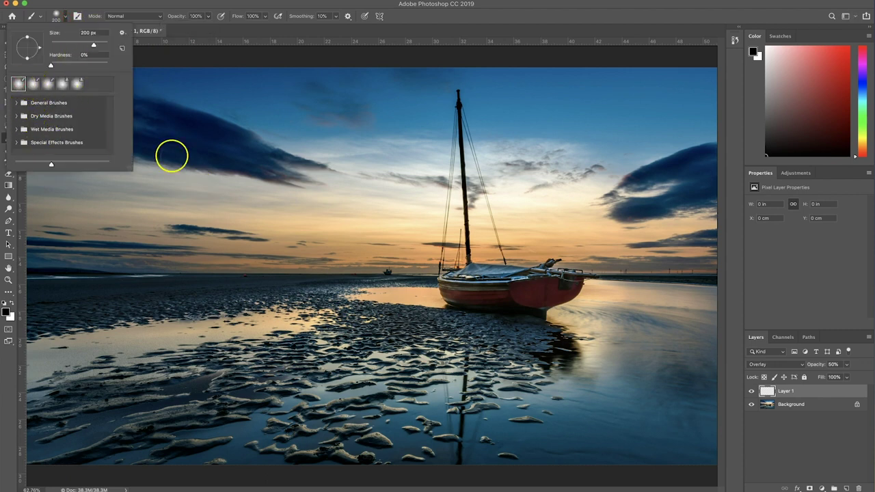
left_click(317, 210)
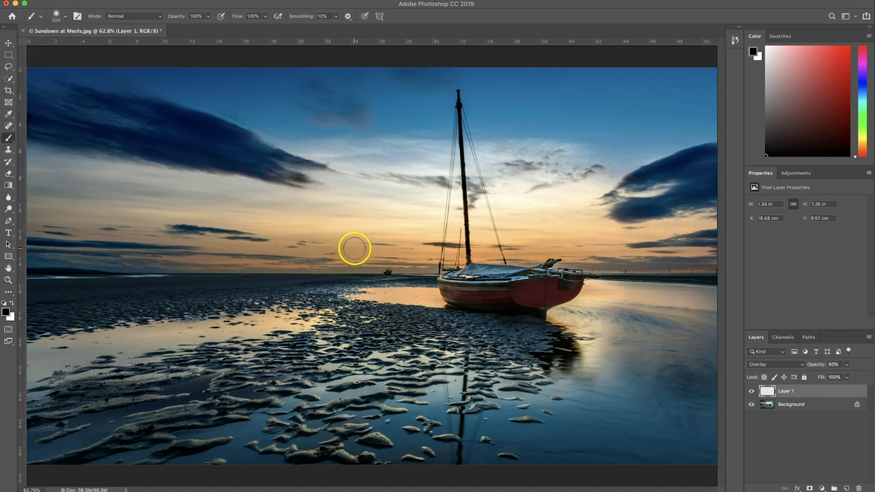
key("ctrl+z")
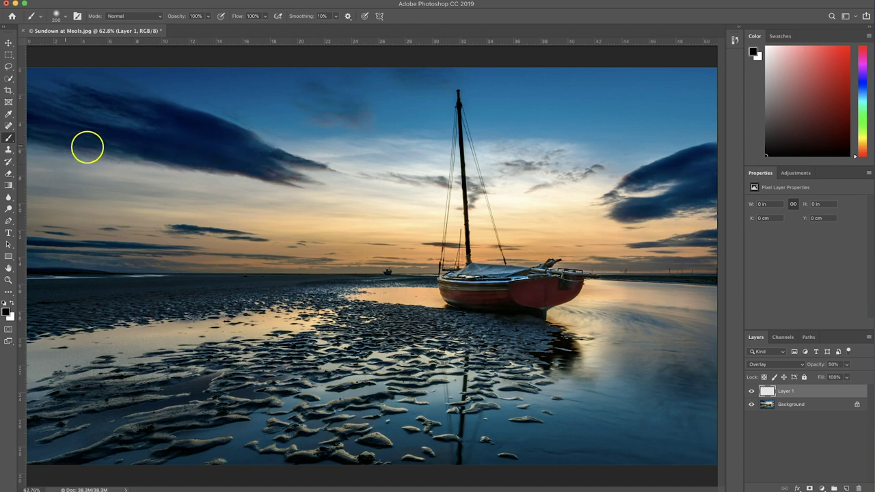
left_click(126, 171)
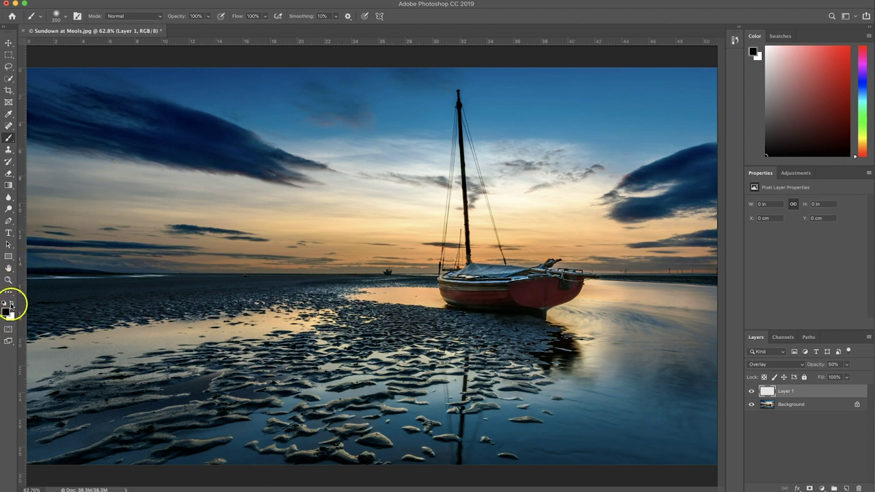
Swap the foreground and background colours so that white is the painting colour.
key("x")
left_click(159, 187)
key("x")
key("x")
key("x")
key("x")
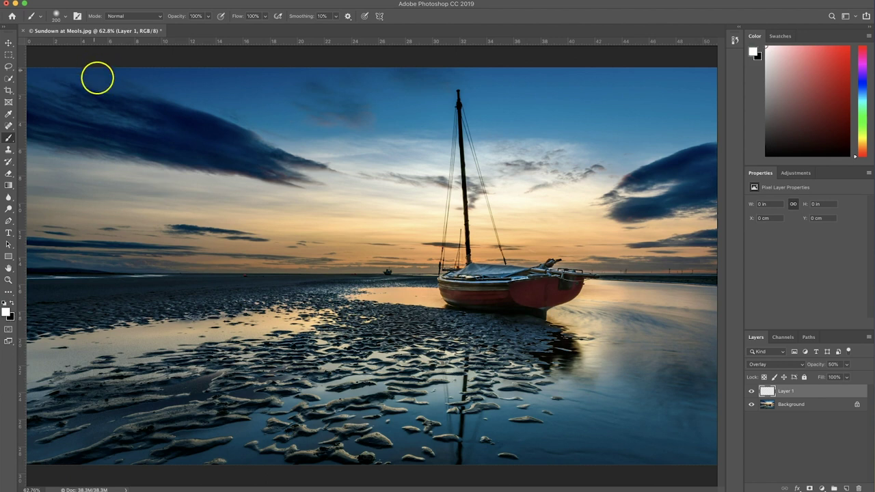
Enlarge the brush to 300 px and paint white over the large dark cloud on the left of the sky.
key("bracketright")
key("bracketright")
mouse_move(117, 127)
left_mouse_down()
mouse_move(98, 98)
mouse_move(170, 116)
mouse_move(287, 168)
mouse_move(33, 128)
mouse_move(24, 109)
mouse_move(93, 136)
left_mouse_up()
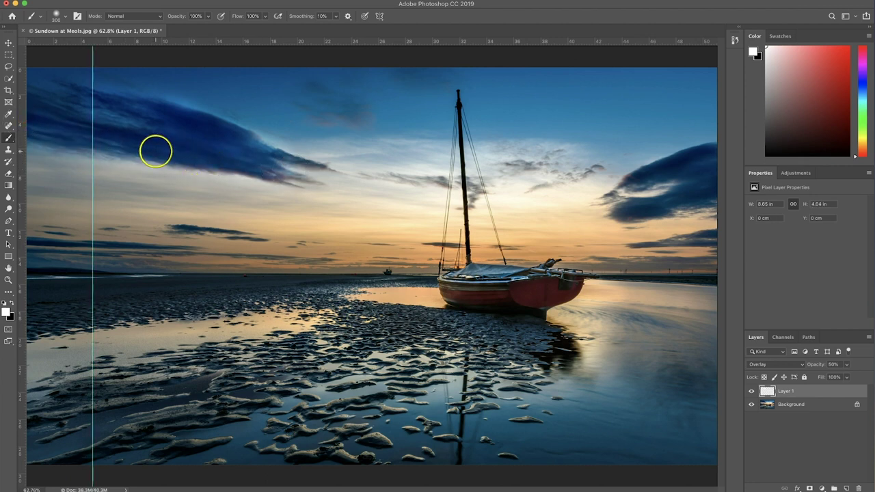
key("ctrl+;")
mouse_move(91, 116)
left_mouse_down()
mouse_move(295, 161)
mouse_move(324, 177)
mouse_move(302, 179)
mouse_move(357, 184)
mouse_move(356, 175)
mouse_move(265, 173)
mouse_move(286, 190)
mouse_move(42, 170)
mouse_move(145, 179)
mouse_move(31, 156)
mouse_move(147, 149)
mouse_move(54, 119)
mouse_move(101, 127)
mouse_move(121, 119)
mouse_move(64, 88)
mouse_move(37, 90)
mouse_move(20, 74)
mouse_move(226, 152)
left_mouse_up()
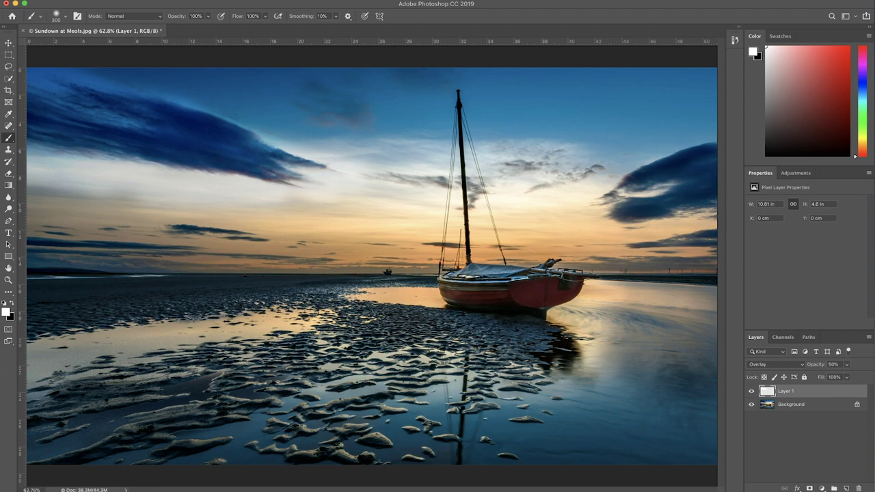
Revert through the document history to the first brush stroke after the layer opacity change.
left_click(284, 1)
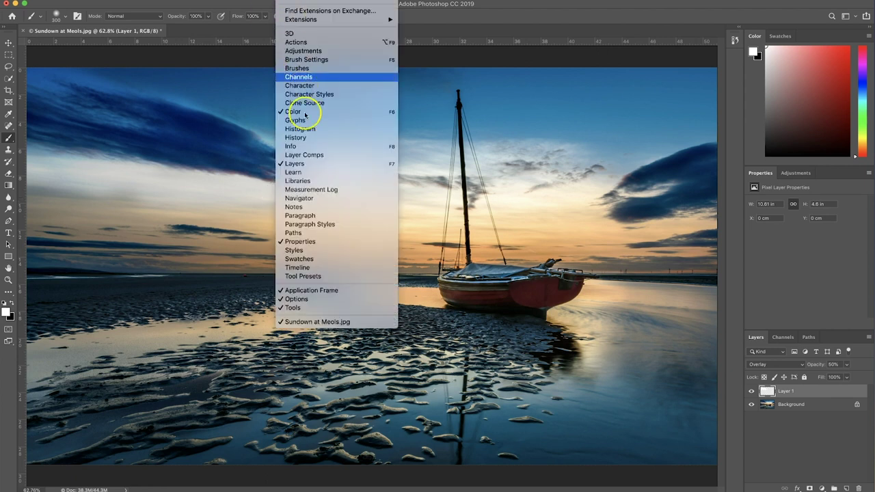
left_click(305, 137)
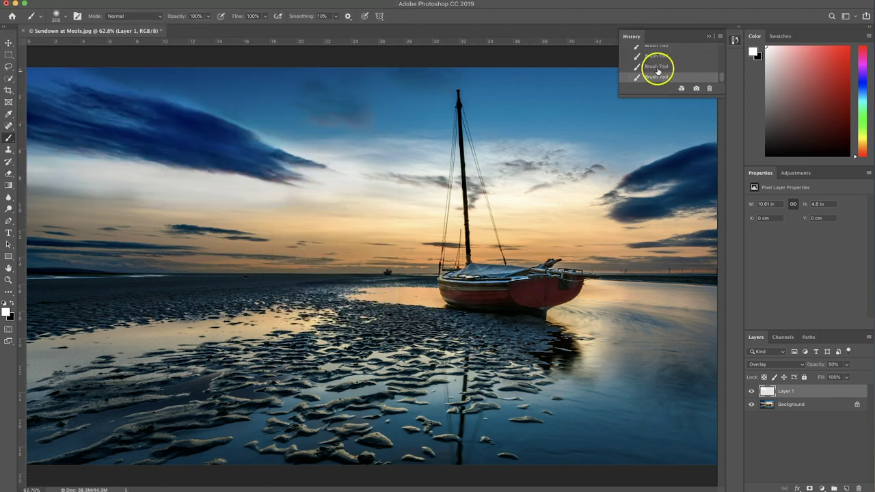
scroll(658, 72, "up", 10)
scroll(658, 73, "down", 2)
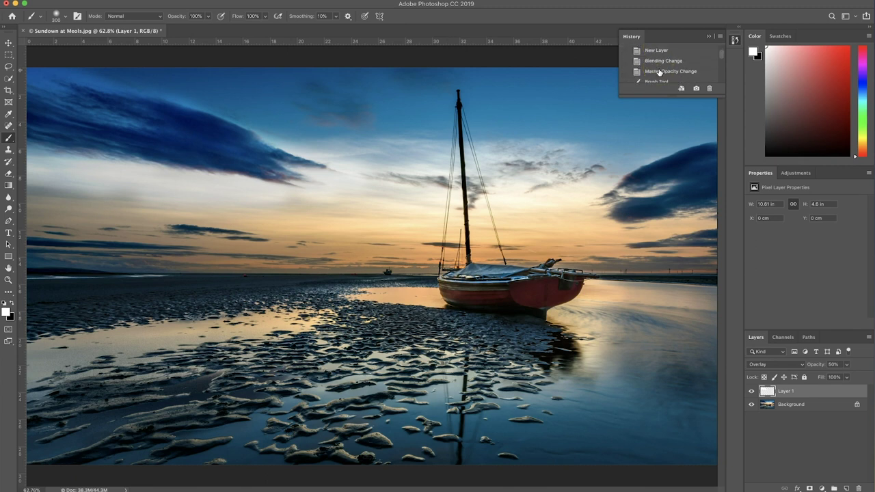
left_click(657, 80)
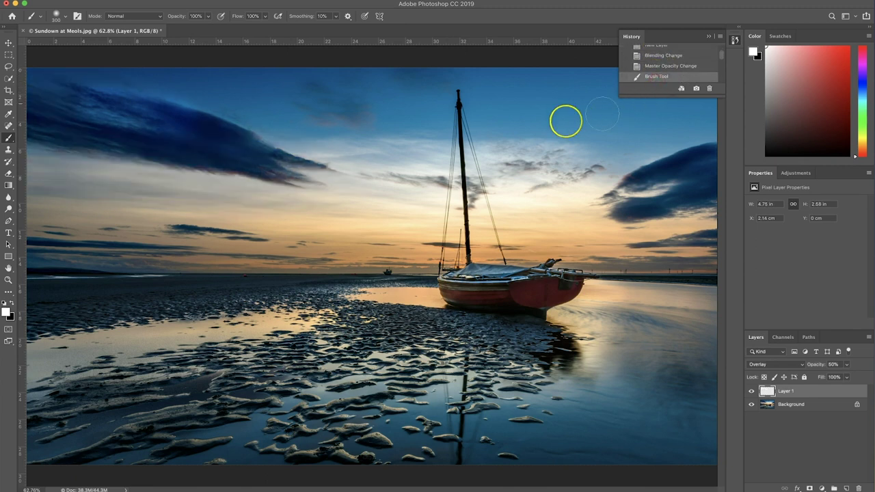
left_click(708, 36)
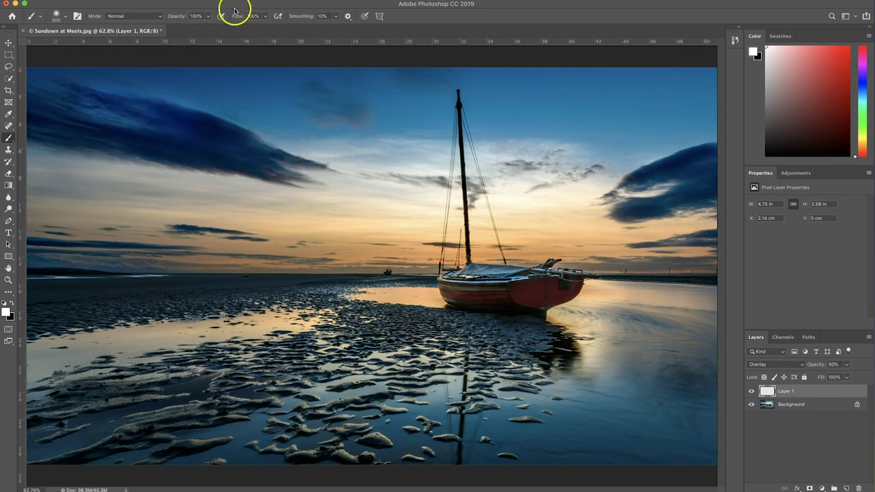
Set the brush to 35% opacity, 25% flow and 150 px, and paint white over the boat's red hull to brighten it.
left_click_drag(207, 17, 182, 28)
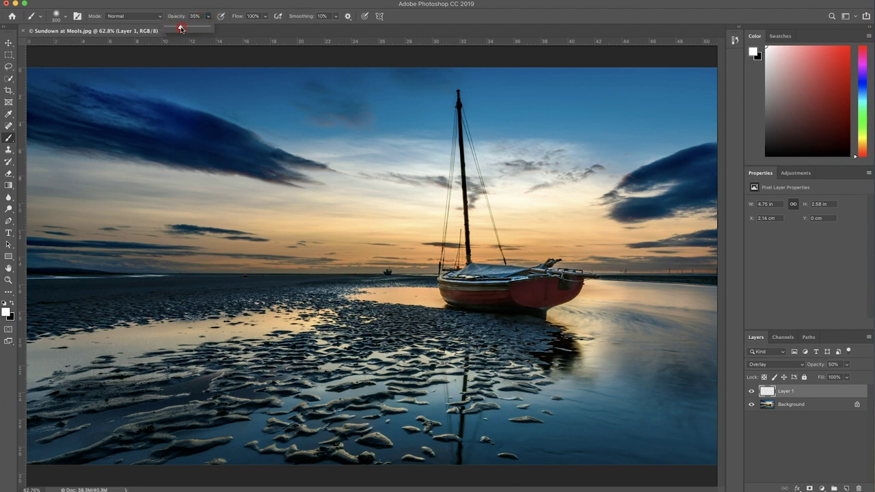
left_click(265, 17)
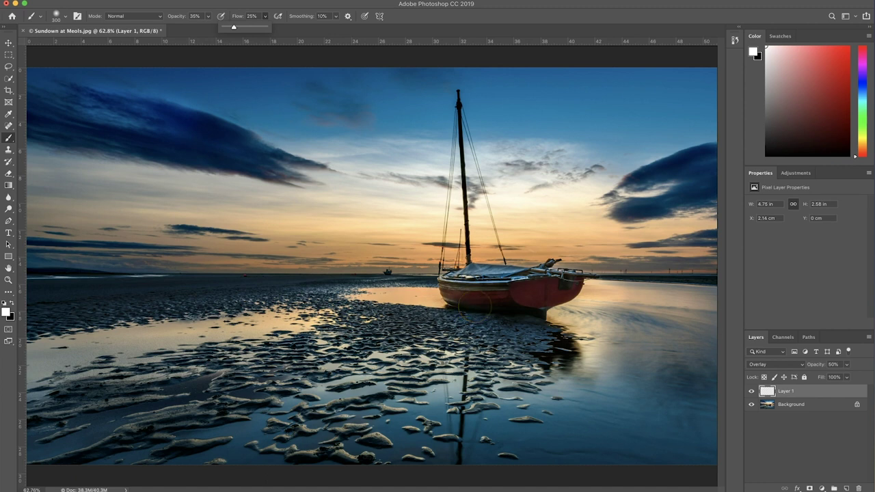
key("super+1")
left_click_drag(570, 308, 362, 316)
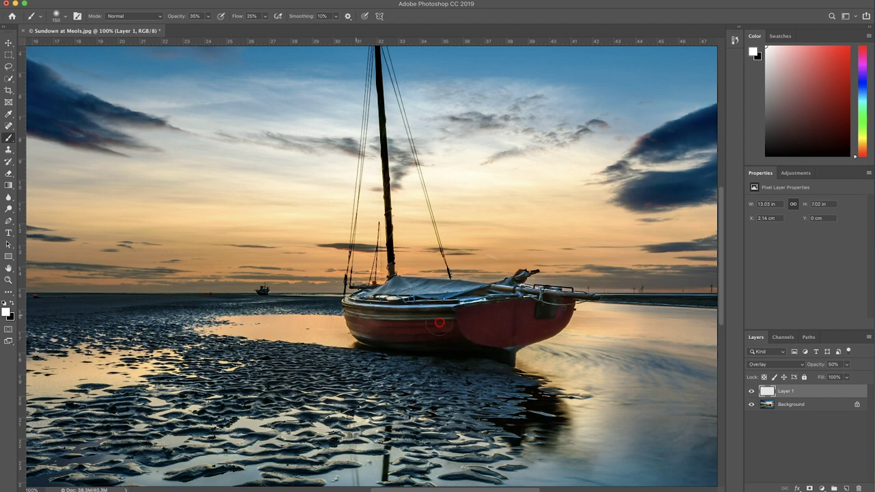
left_click_drag(369, 327, 390, 325)
left_click_drag(497, 343, 489, 347)
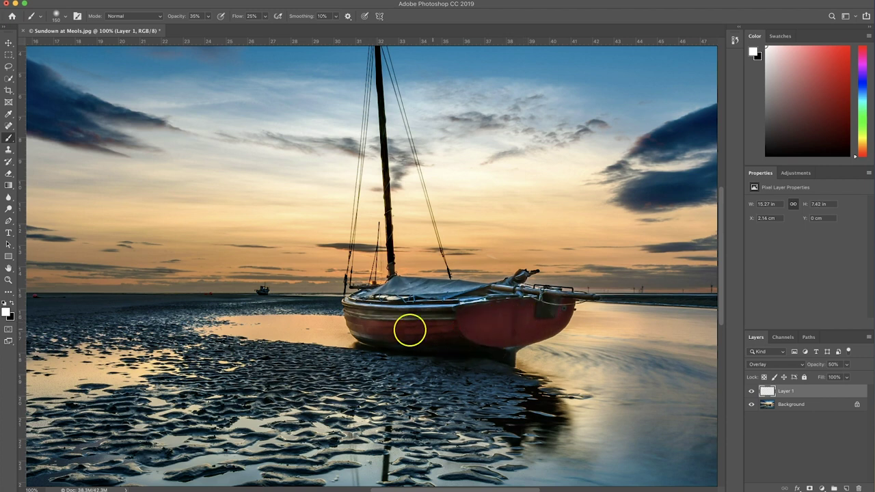
left_click(479, 349)
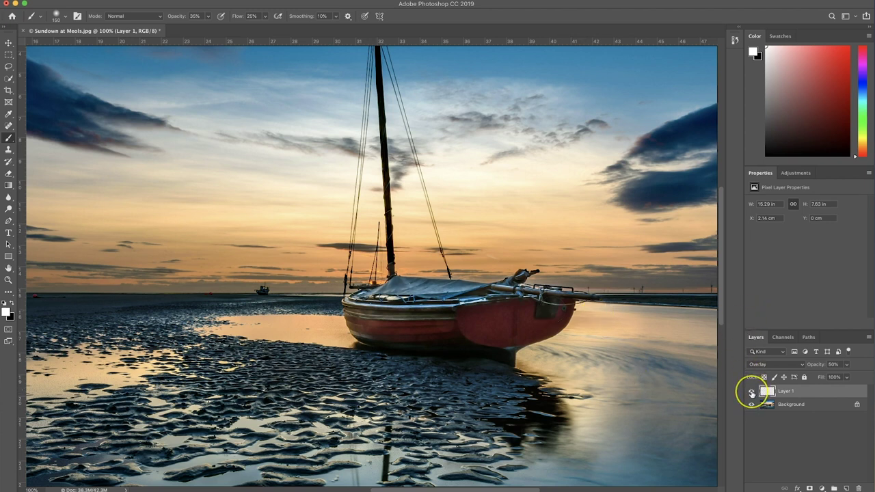
Toggle the Overlay layer's visibility to compare the image with and without the painted brightening.
left_click(751, 392)
left_click(752, 394)
left_click(752, 394)
left_click(751, 394)
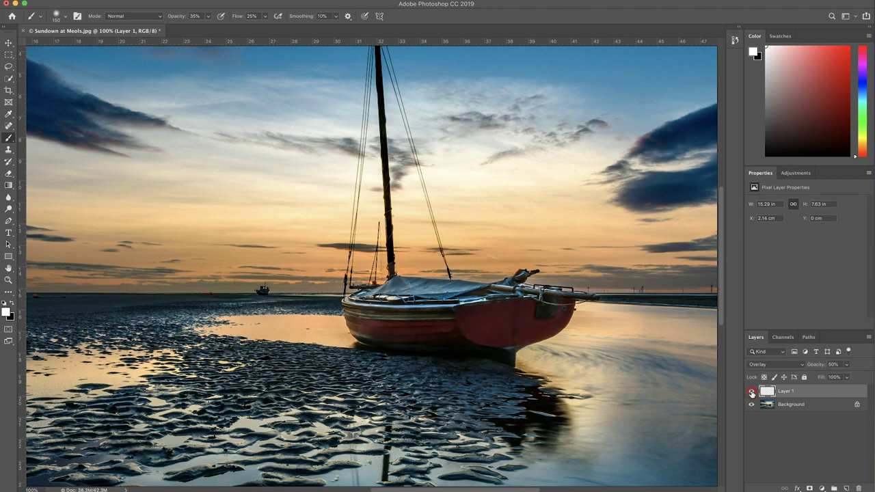
Set the brush to black, 800 px and 15% opacity, and paint across the sunset band of sky above the horizon to darken it.
left_click(420, 340)
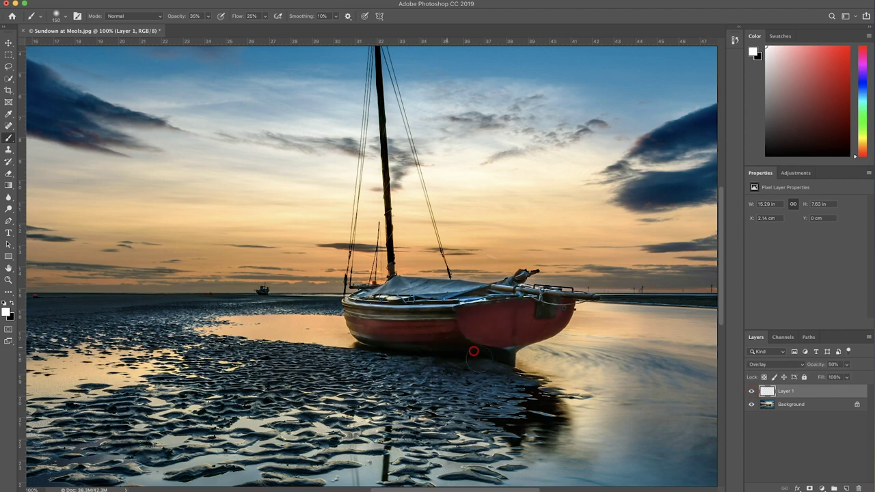
left_click_drag(464, 350, 370, 319)
left_click_drag(264, 268, 508, 231)
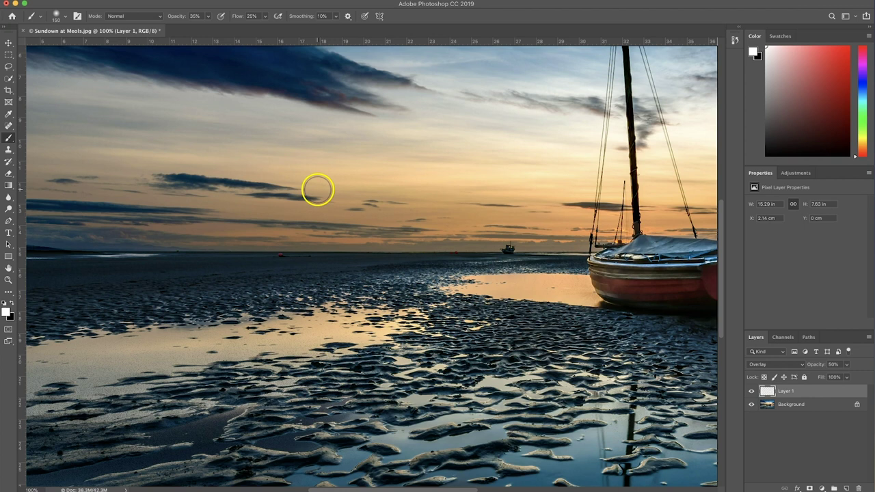
key("super+minus")
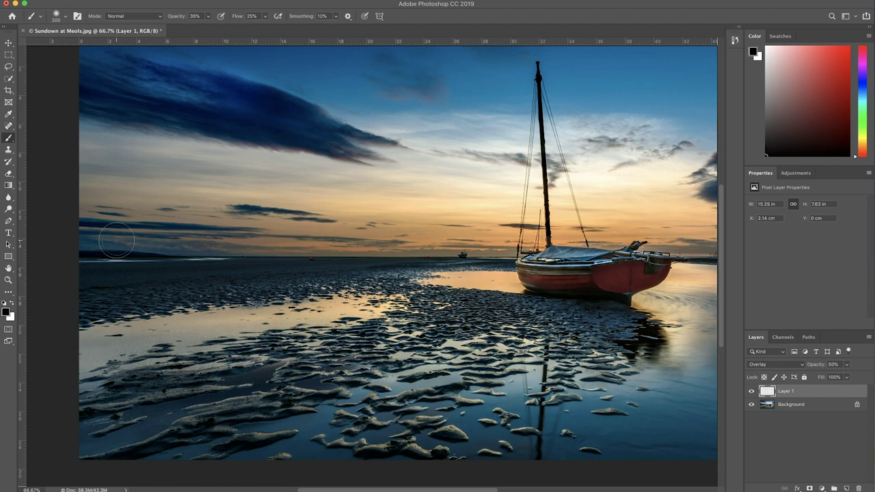
key("bracketright")
left_click(209, 16)
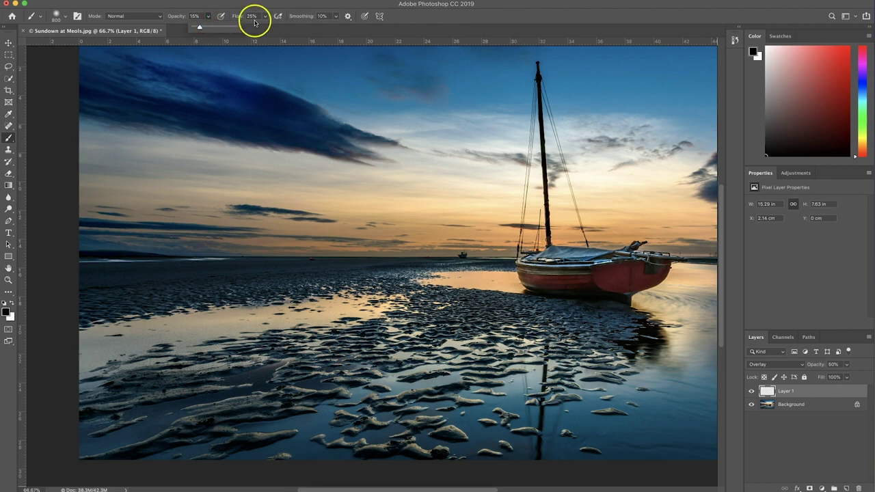
left_click_drag(123, 215, 78, 218)
left_click(340, 232)
mouse_move(340, 233)
left_mouse_down()
mouse_move(613, 233)
mouse_move(673, 222)
mouse_move(119, 201)
mouse_move(90, 221)
mouse_move(382, 235)
mouse_move(680, 229)
mouse_move(107, 225)
mouse_move(334, 229)
mouse_move(123, 173)
mouse_move(287, 199)
mouse_move(141, 172)
mouse_move(266, 193)
mouse_move(680, 191)
mouse_move(510, 163)
mouse_move(429, 171)
mouse_move(638, 191)
mouse_move(684, 220)
mouse_move(121, 193)
mouse_move(656, 203)
mouse_move(629, 185)
mouse_move(502, 172)
mouse_move(342, 200)
mouse_move(90, 154)
mouse_move(99, 180)
mouse_move(150, 217)
mouse_move(270, 232)
mouse_move(455, 211)
mouse_move(574, 289)
left_mouse_up()
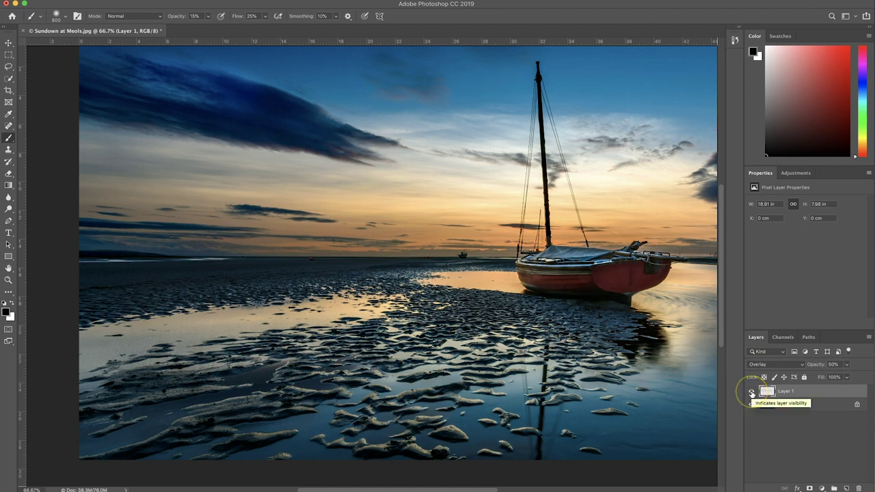
Toggle Layer 1's visibility several times to compare the photo with and without the darkened sky.
left_click(752, 394)
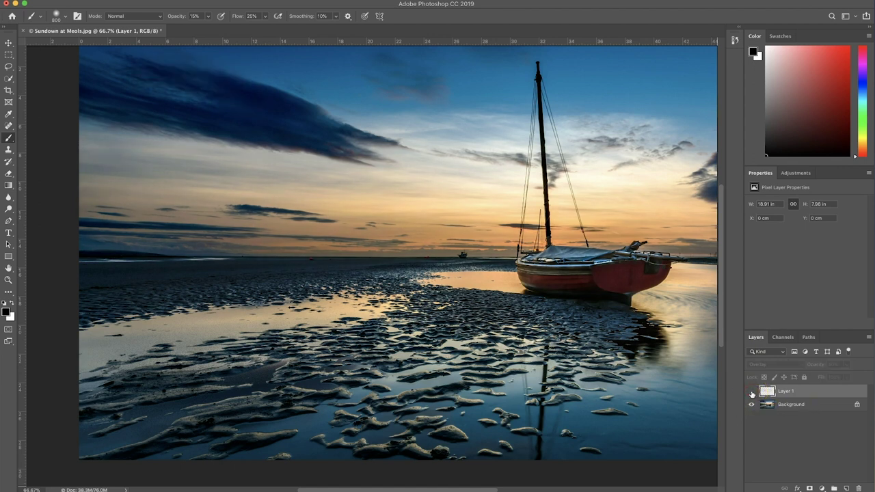
left_click(753, 394)
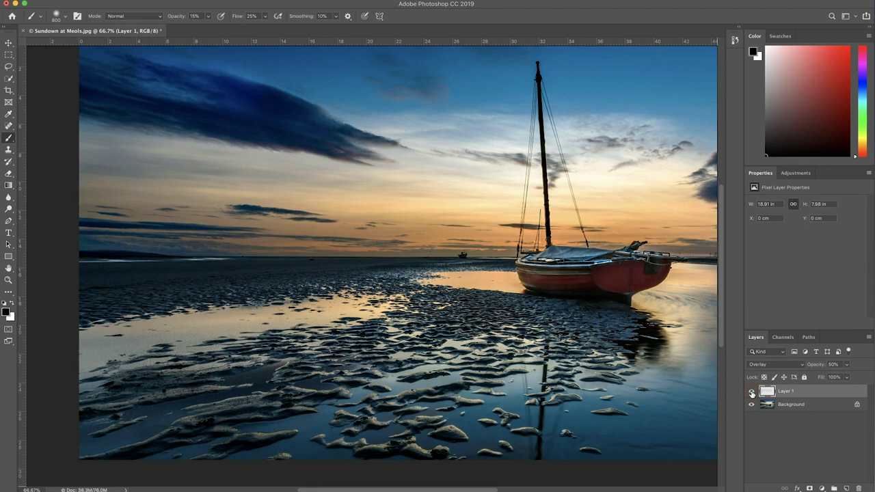
left_click(752, 394)
left_click(753, 394)
left_click(752, 393)
left_click(753, 394)
left_click(752, 392)
Hide the Background layer to examine the dodge and burn strokes on Layer 1 by themselves.
left_click(751, 404)
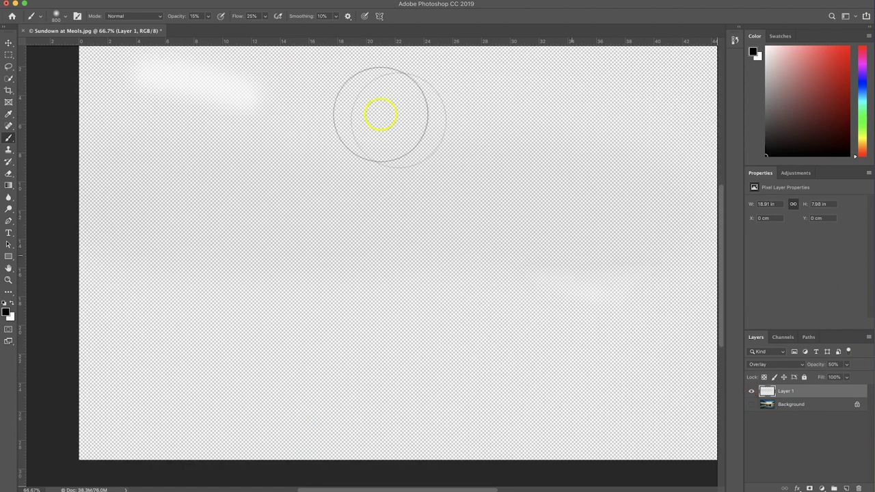
mouse_move(225, 68)
left_mouse_down()
mouse_move(188, 73)
mouse_move(207, 94)
left_mouse_up()
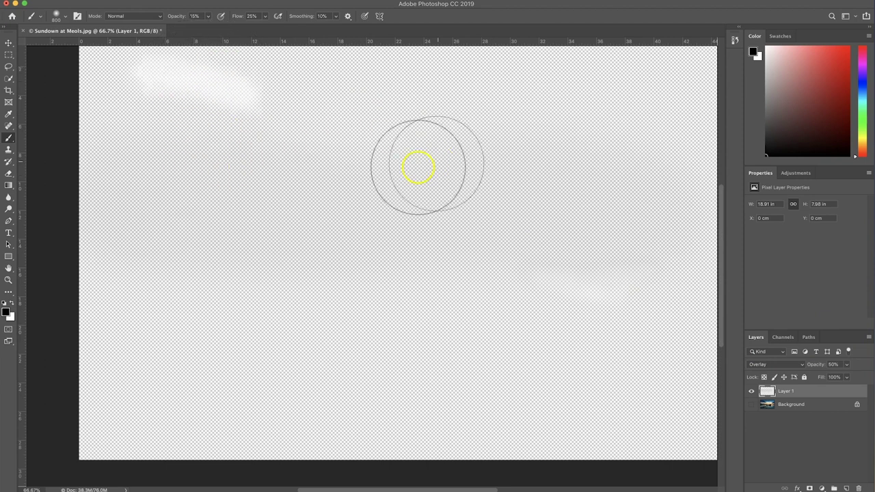
left_click_drag(130, 54, 223, 82)
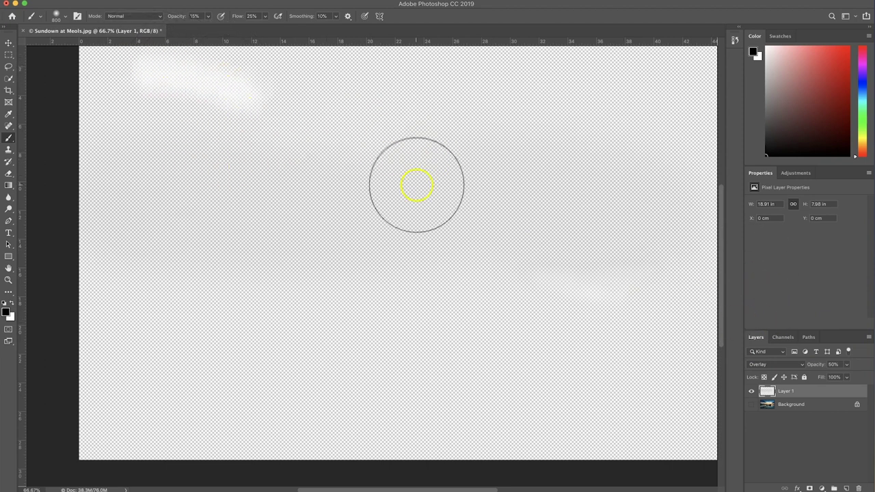
Try to remove the white strokes of the large left cloud with the Spot Healing Brush at 400 px.
left_click(9, 126)
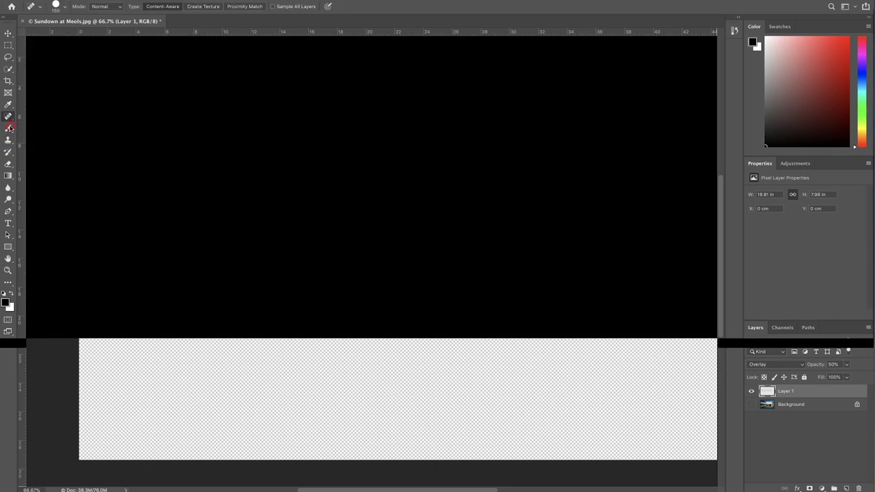
key("bracketright")
key("bracketright")
key("bracketright")
key("bracketright")
mouse_move(135, 89)
left_mouse_down()
mouse_move(255, 113)
mouse_move(175, 77)
mouse_move(331, 101)
mouse_move(176, 95)
left_mouse_up()
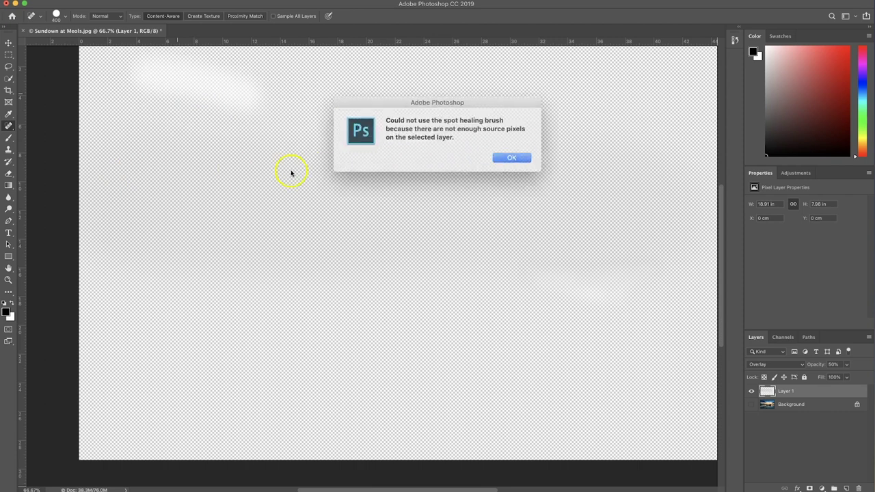
left_click(506, 156)
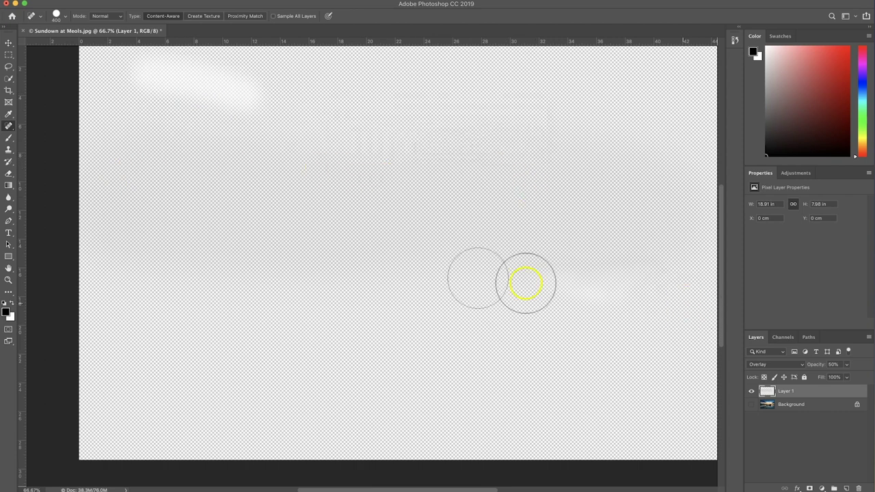
Erase the white strokes of the large left cloud from Layer 1 with a 500 px Eraser, and show the Background layer again.
left_click(10, 127)
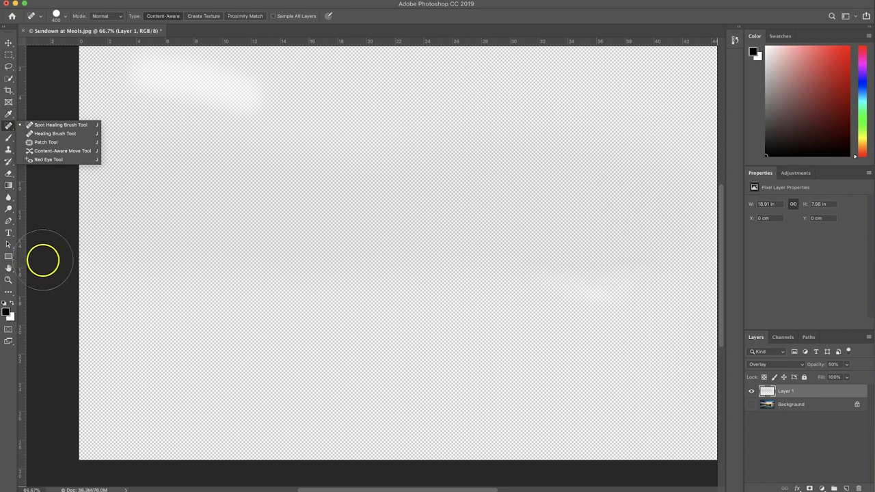
left_click(9, 139)
right_click(10, 142)
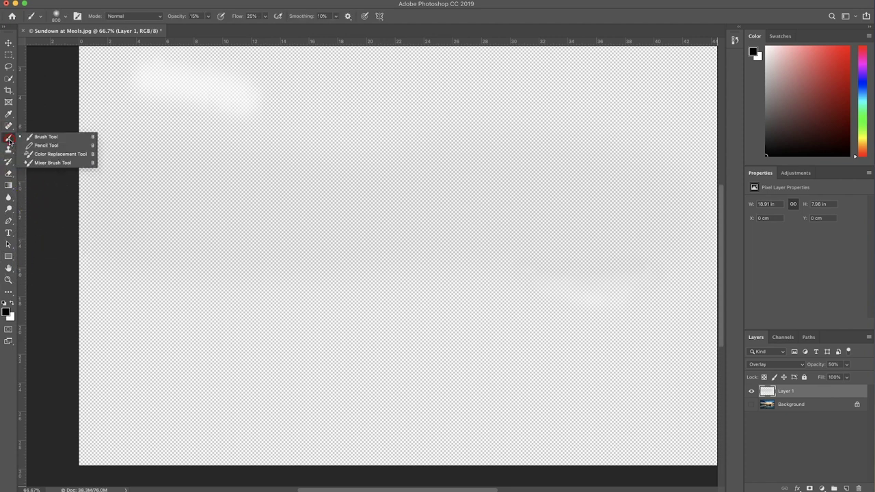
right_click(9, 173)
left_click(41, 174)
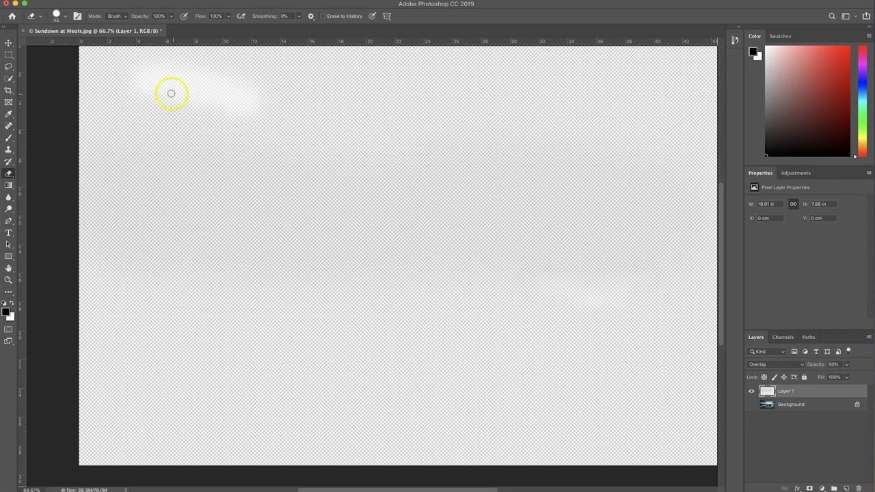
mouse_move(162, 91)
left_mouse_down()
mouse_move(275, 88)
mouse_move(267, 121)
mouse_move(219, 83)
mouse_move(219, 117)
left_mouse_up()
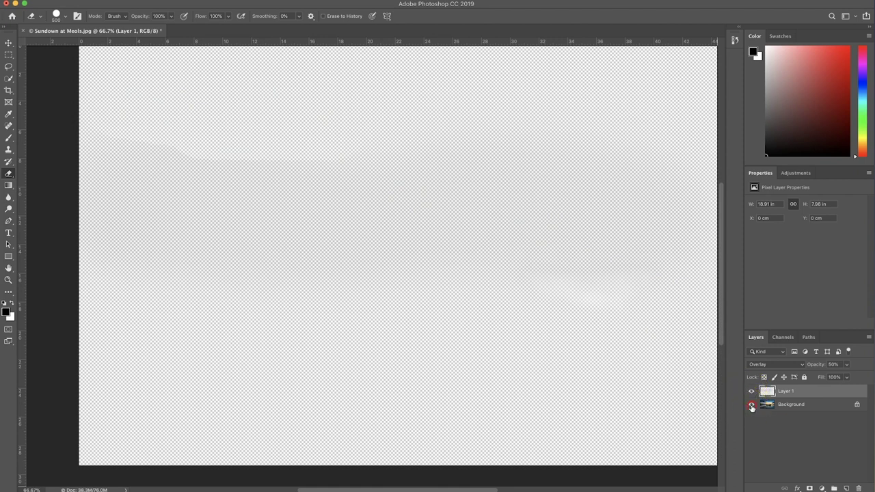
left_click(752, 405)
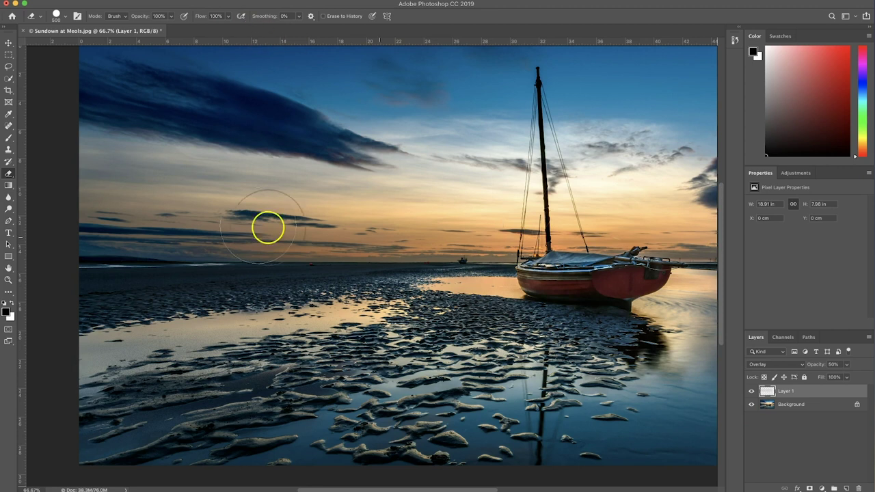
Return to the black 800 px brush, set its opacity to 35%, and paint over the sky below the large left cloud to darken it.
key("b")
mouse_move(491, 269)
left_mouse_down()
mouse_move(698, 357)
mouse_move(554, 253)
mouse_move(376, 139)
mouse_move(324, 118)
left_mouse_up()
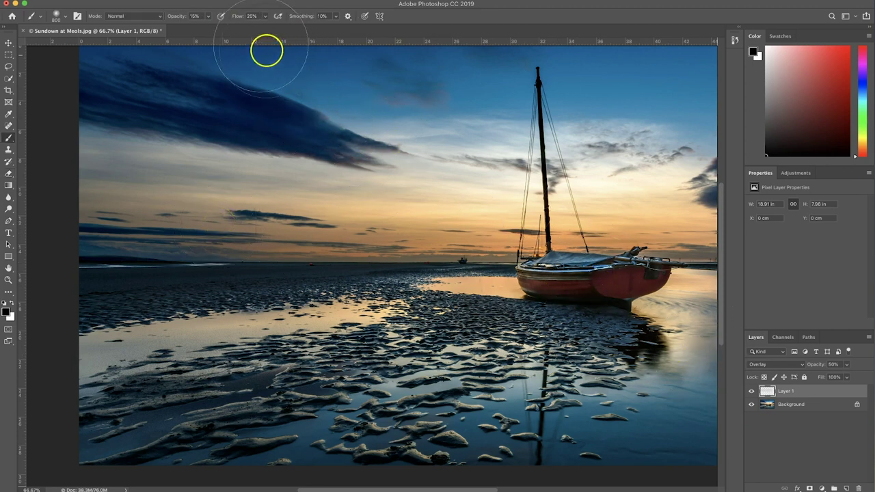
left_click(210, 15)
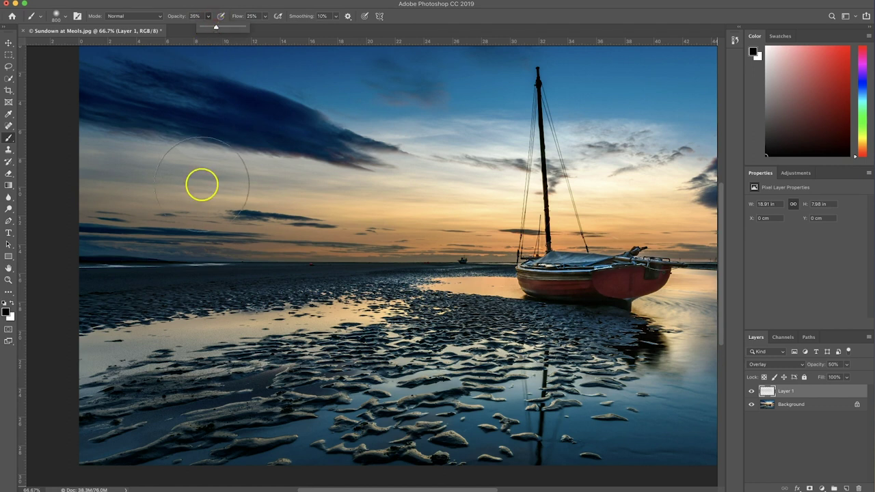
mouse_move(122, 160)
left_mouse_down()
mouse_move(110, 164)
mouse_move(94, 146)
left_mouse_up()
mouse_move(86, 175)
left_mouse_down()
mouse_move(95, 155)
mouse_move(301, 201)
mouse_move(695, 210)
mouse_move(581, 221)
mouse_move(339, 215)
left_mouse_up()
mouse_move(102, 141)
left_mouse_down()
mouse_move(346, 186)
mouse_move(622, 168)
mouse_move(518, 160)
mouse_move(656, 195)
mouse_move(336, 194)
mouse_move(119, 153)
left_mouse_up()
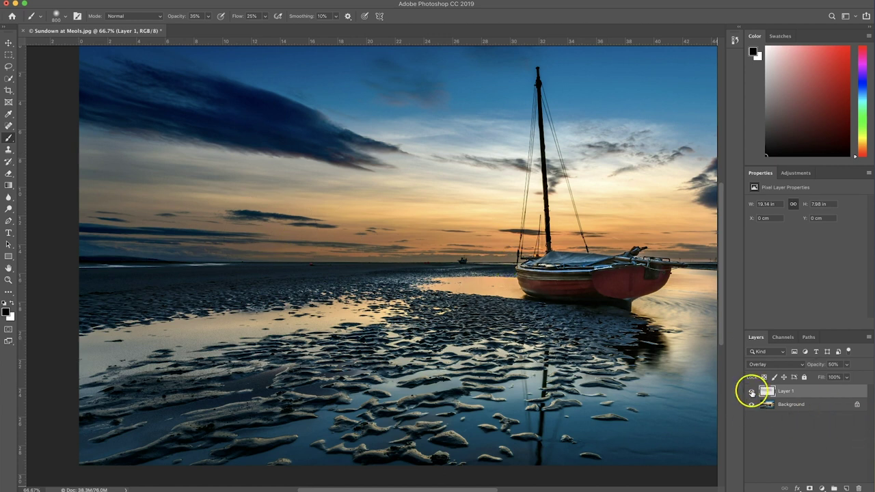
Switch Layer 1 off and on repeatedly to check the effect of the stronger burn on the sky.
left_click(752, 392)
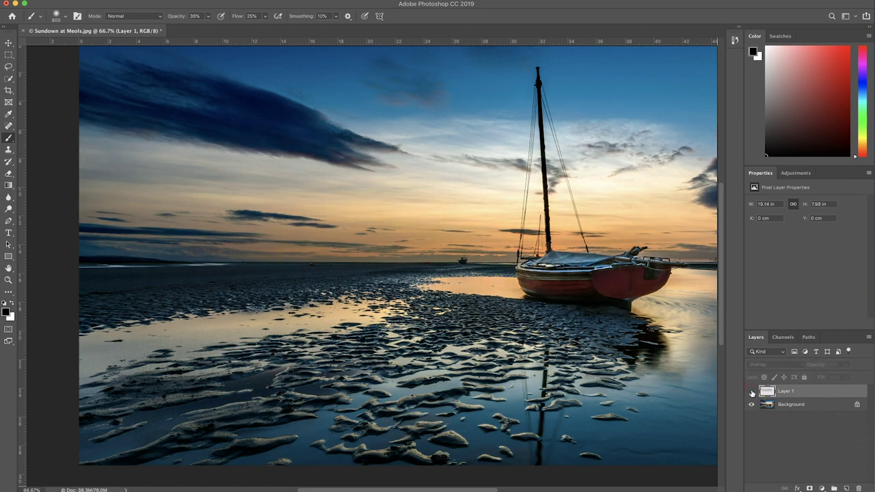
left_click(752, 392)
left_click(752, 392)
left_click(752, 393)
left_click(753, 392)
left_click(752, 393)
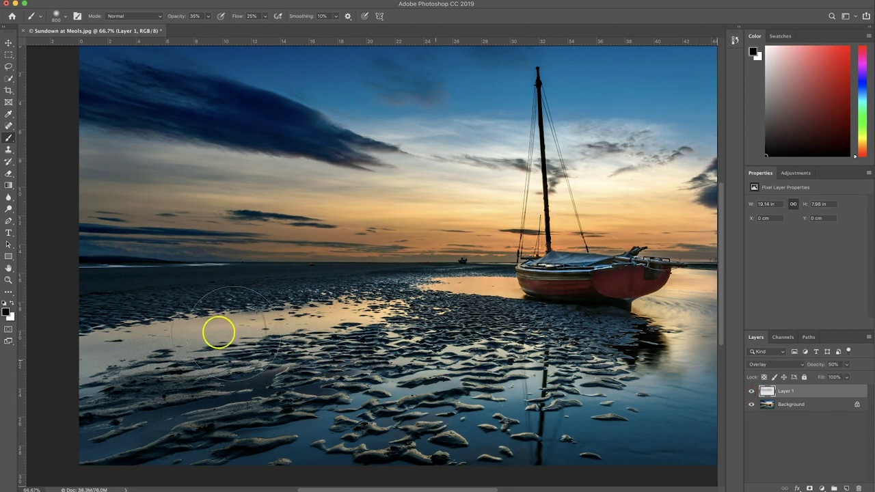
Swap the foreground colour to white and reduce the brush to 20 px for detail work on the boat.
left_click(11, 318)
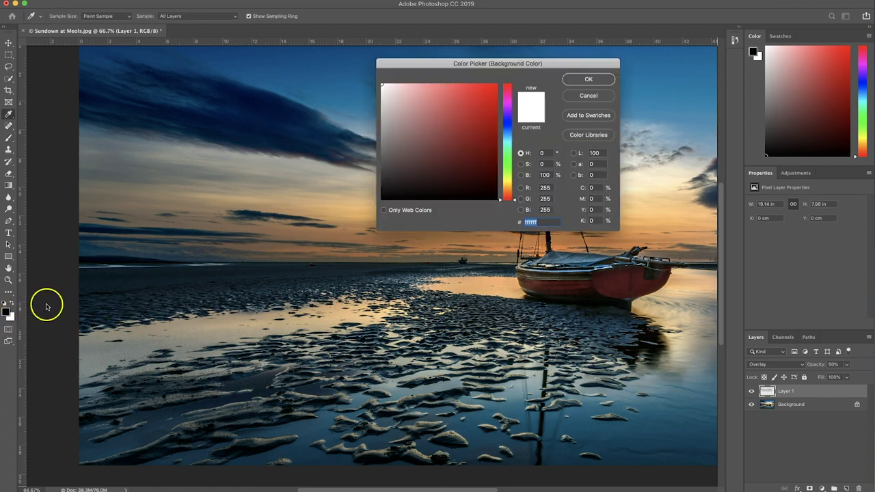
left_click(590, 80)
left_click(13, 302)
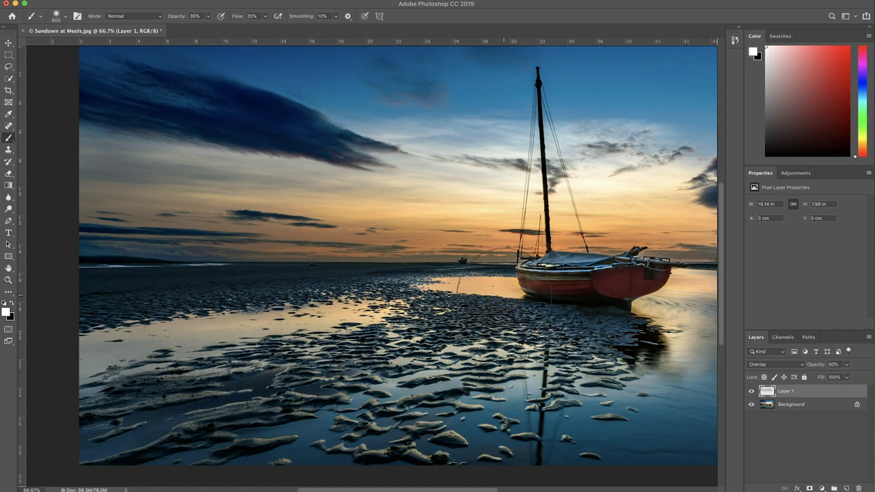
key("bracketleft")
key("bracketleft")
key("bracketleft")
key("super+equal")
key("super+equal")
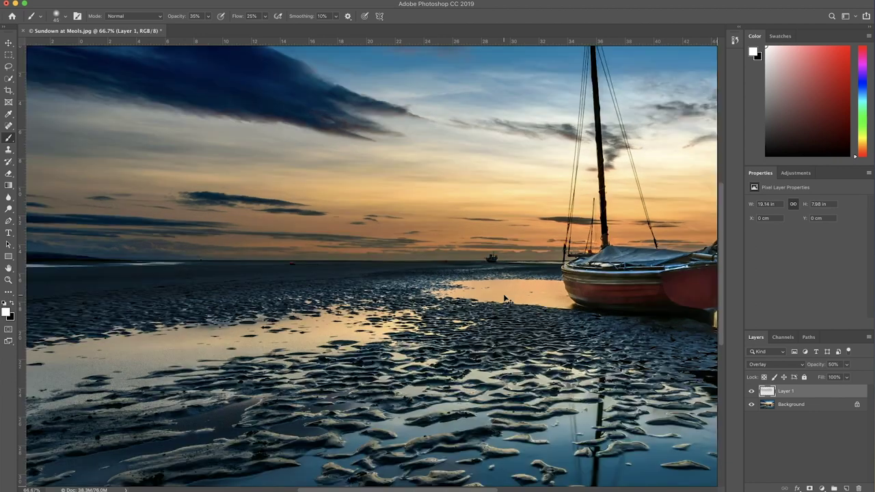
scroll(602, 302, "right", 10)
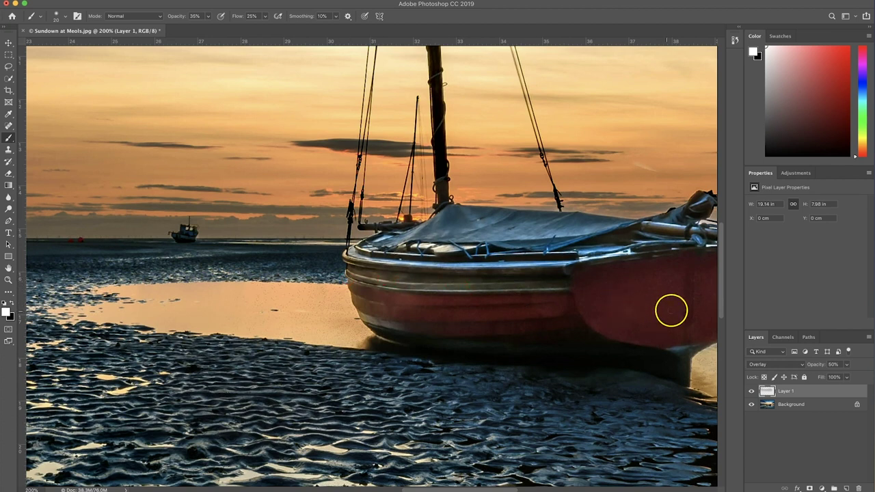
Toggle Layer 1's visibility to compare the close-up of the boat with and without the painted adjustments.
left_click(752, 392)
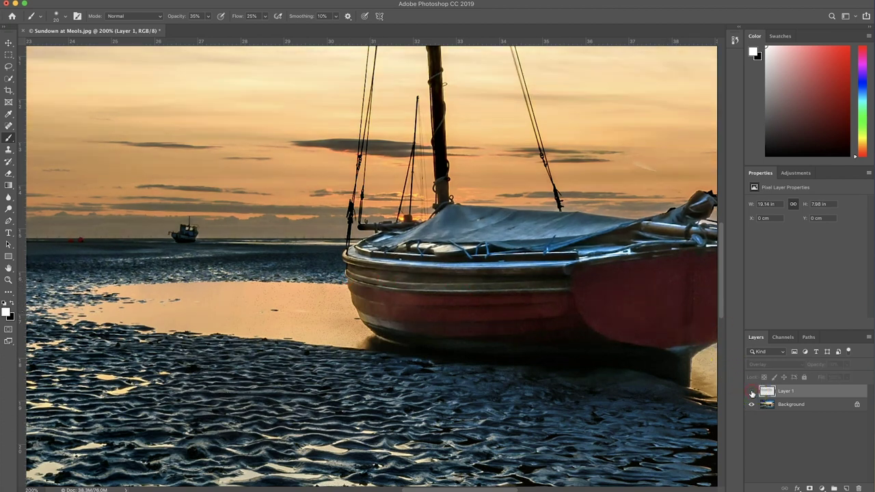
left_click(751, 392)
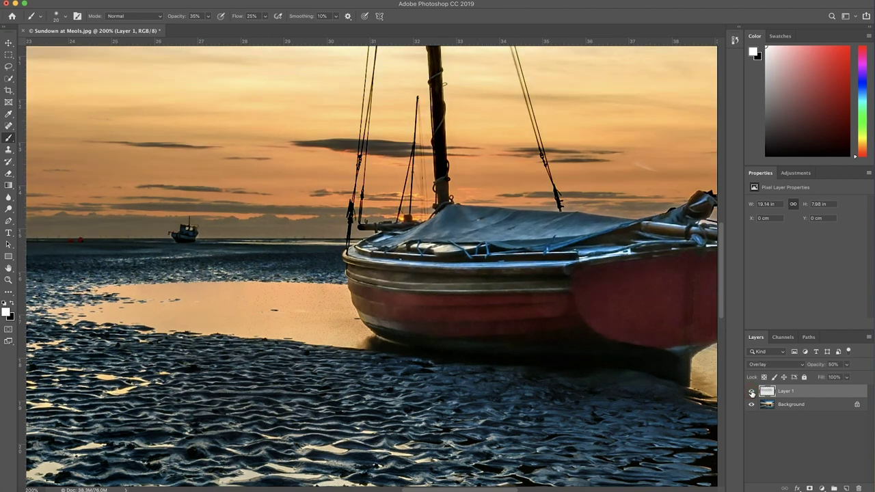
left_click(751, 392)
left_click(752, 392)
Enlarge the brush to 150 px and paint a white patch over the blue sky just right of the mast to brighten it.
key("super+minus")
left_click_drag(397, 328, 504, 237)
left_click_drag(435, 245, 267, 318)
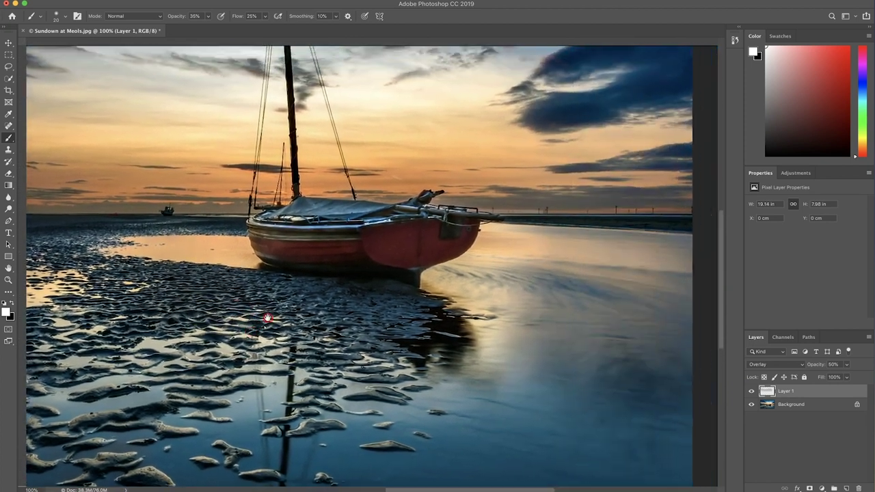
left_click_drag(518, 189, 552, 334)
key("super+r")
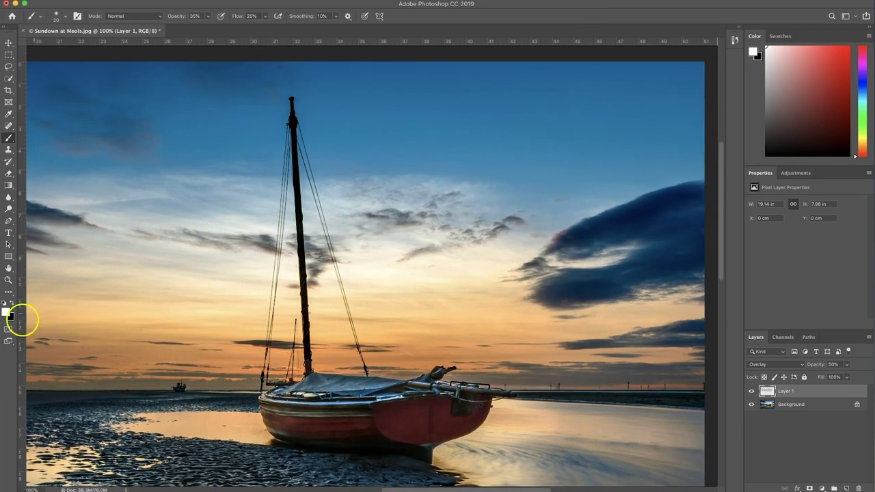
key("bracketright")
key("bracketright")
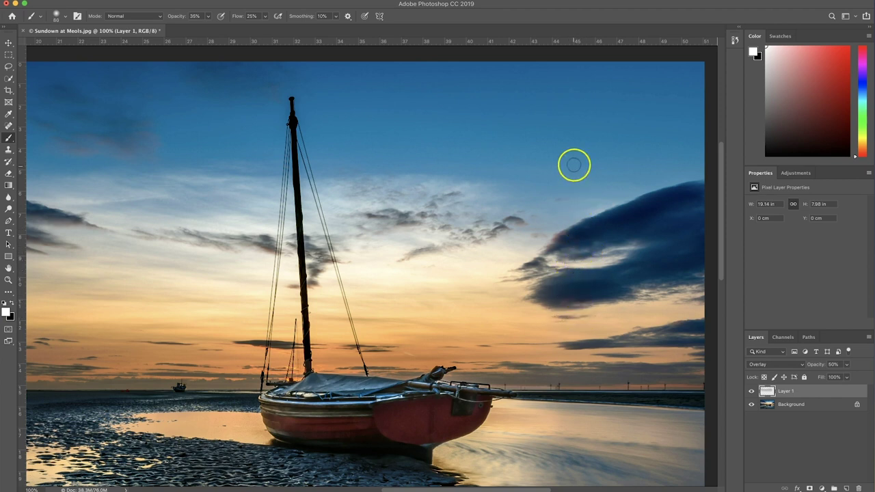
mouse_move(428, 139)
left_mouse_down()
mouse_move(452, 130)
mouse_move(393, 88)
mouse_move(493, 131)
mouse_move(446, 119)
mouse_move(473, 132)
mouse_move(478, 157)
left_mouse_up()
left_click(496, 137)
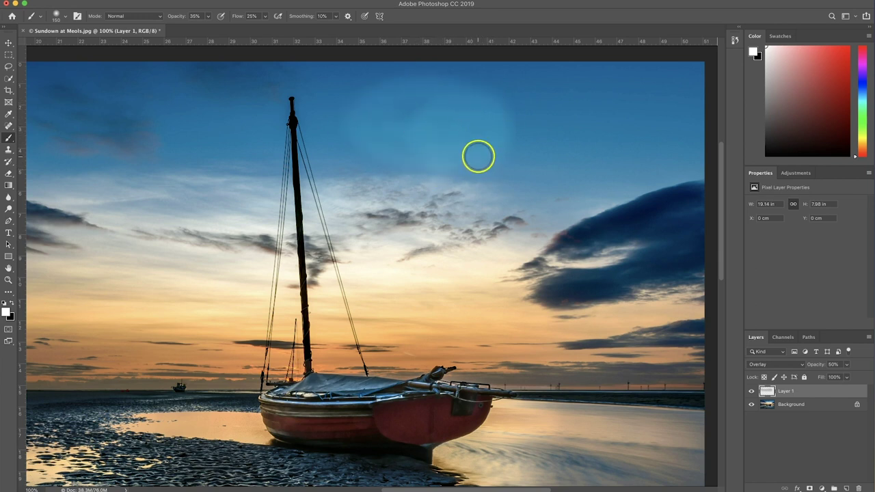
Swap to black and paint a dark patch in the blue sky above the large right cloud.
key("x")
left_click(641, 106)
left_click_drag(642, 107, 597, 152)
left_click(588, 109)
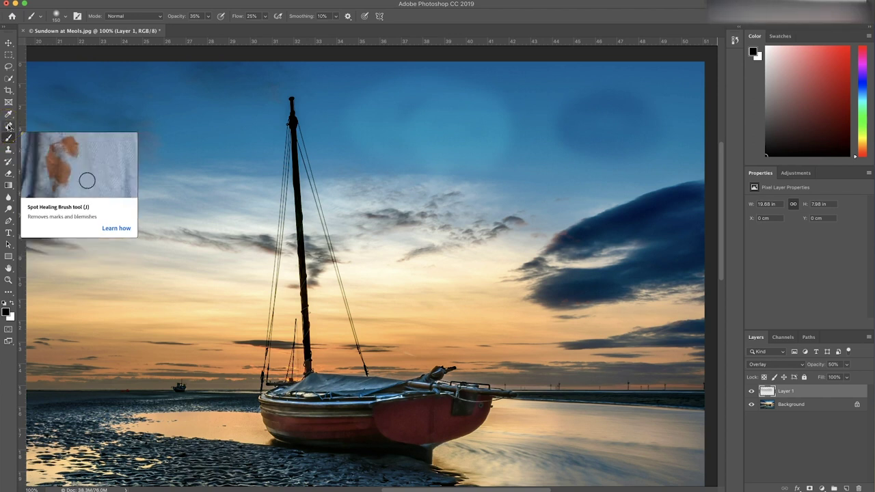
Erase the white and black test patches from the blue sky on Layer 1 with the 500 px Eraser.
left_click(9, 174)
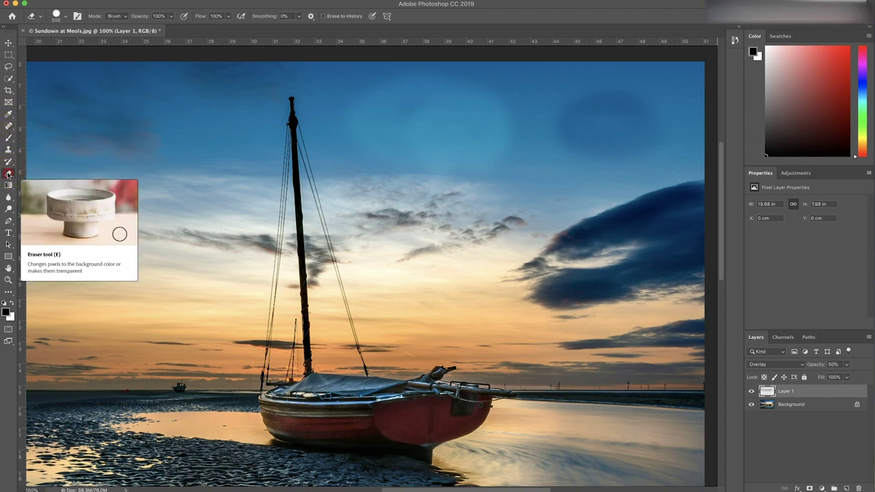
mouse_move(485, 130)
left_mouse_down()
mouse_move(628, 116)
mouse_move(543, 134)
left_mouse_up()
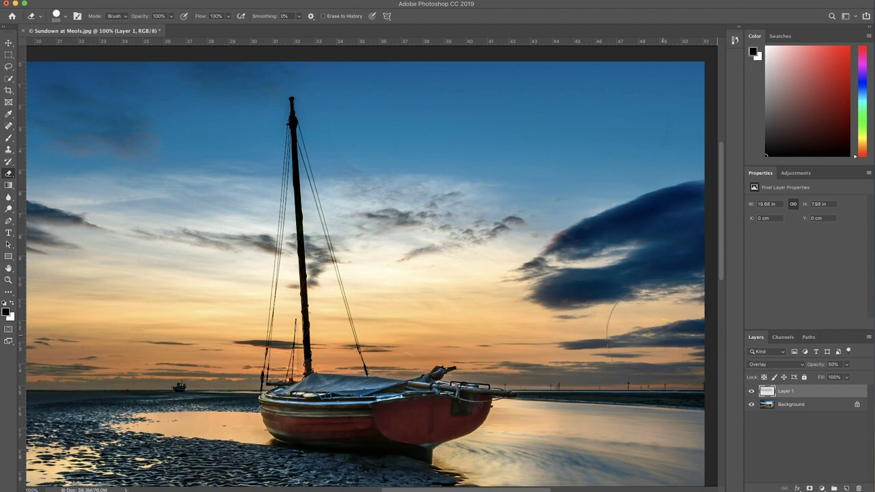
Fit the whole photo in the window and toggle Layer 1's visibility for a final before-and-after comparison.
key("super+0")
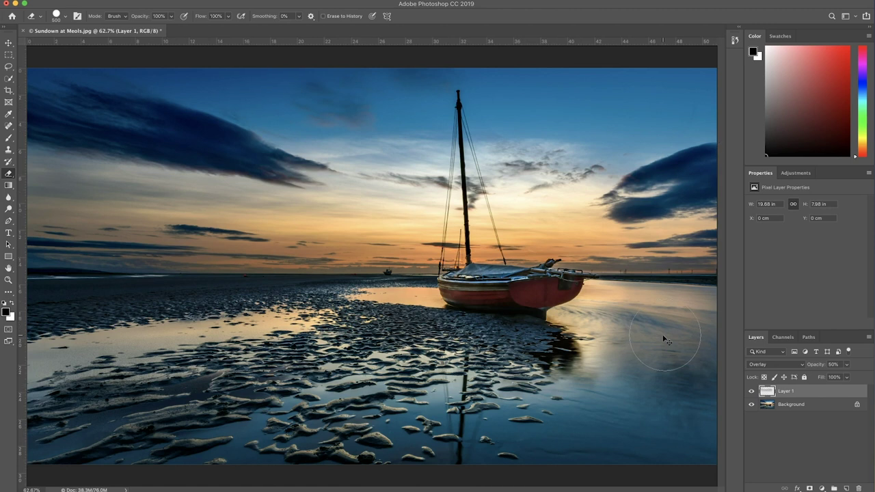
left_click(752, 392)
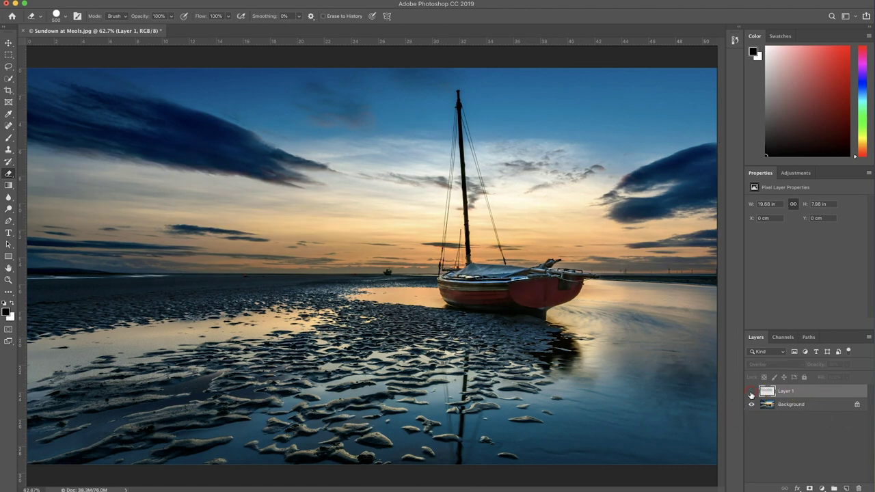
left_click(751, 392)
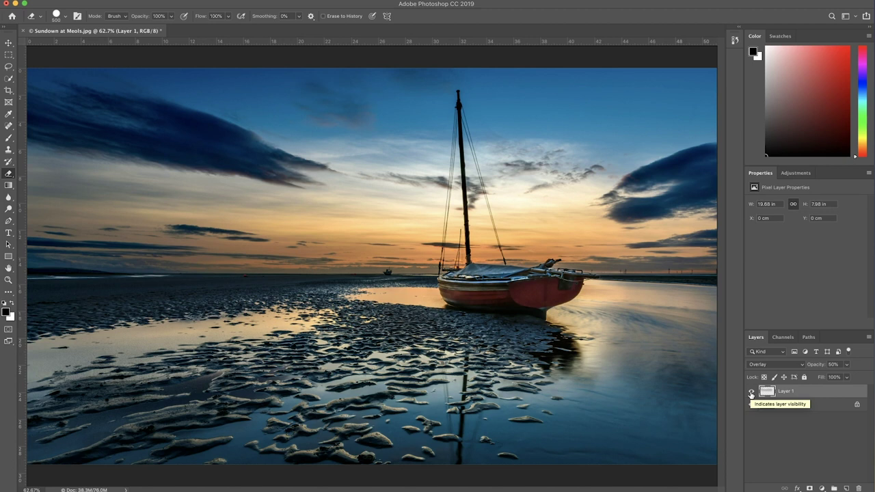
left_click(752, 392)
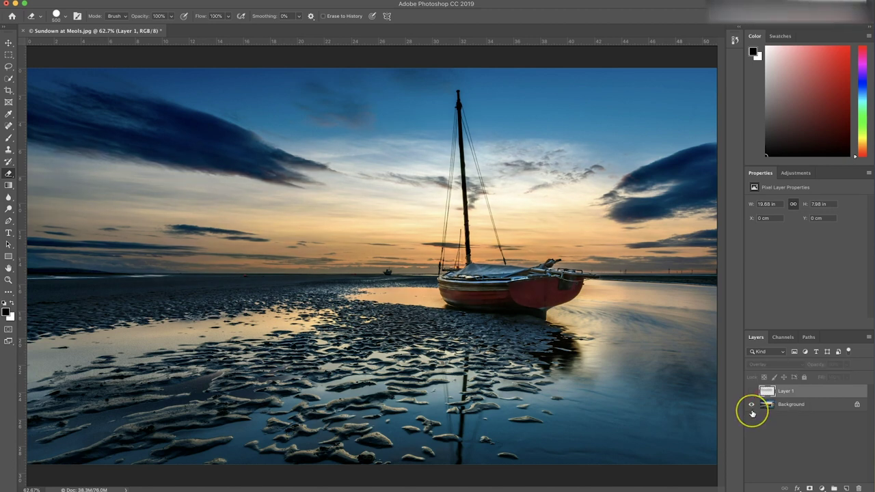